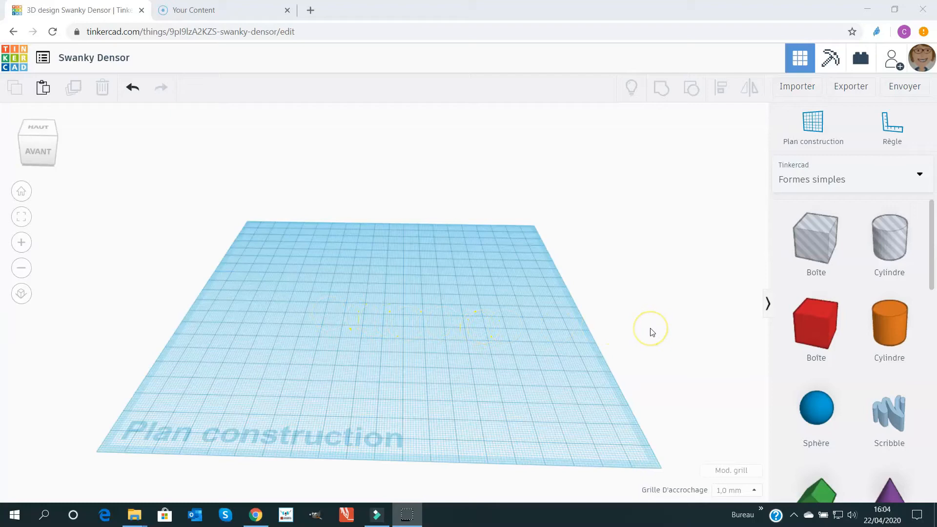
Place a sphere in the rear left area of the workplane and put a ruler at its front left corner.
left_click(643, 333)
left_click(816, 408)
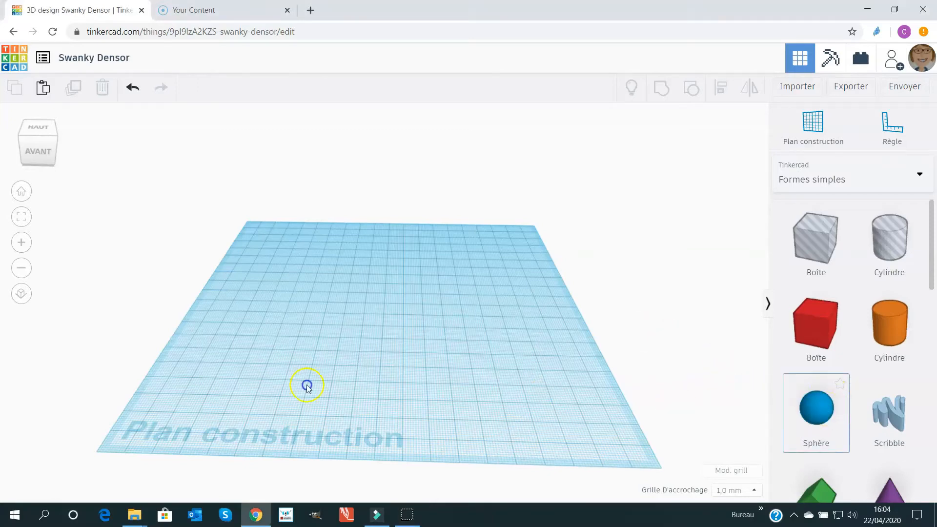
left_click(274, 297)
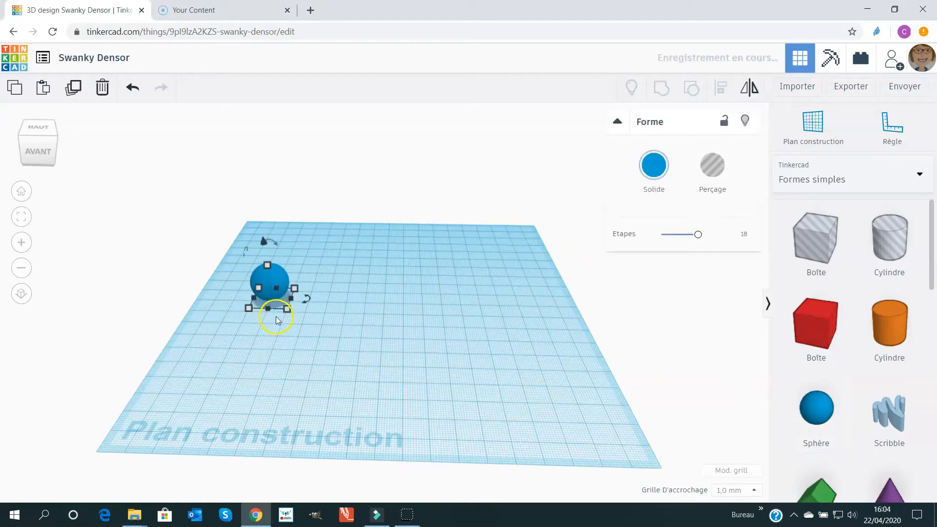
left_click(892, 128)
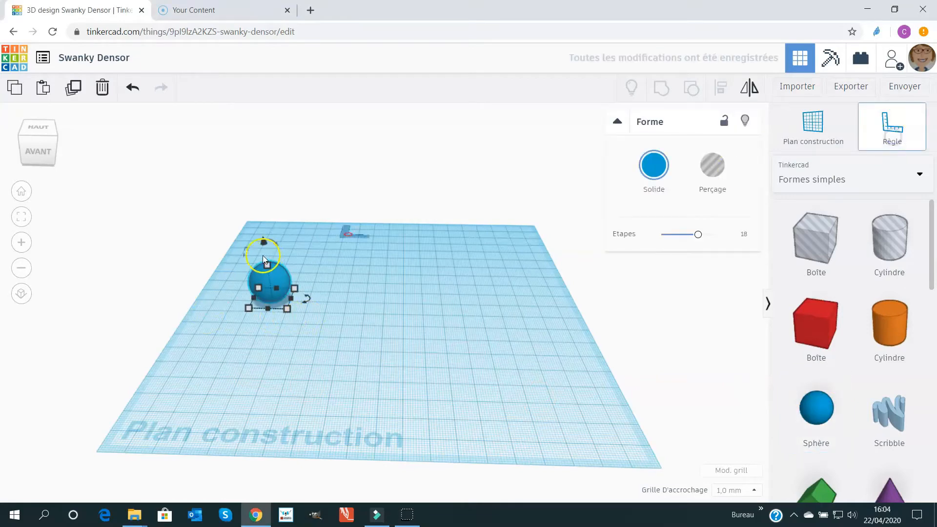
left_click(241, 309)
Set the sphere's length, width and height to 40 mm and shift it about 10 mm left and 22 mm forward.
left_click(213, 298)
type("40")
key("Return")
left_click(259, 332)
type("40")
key("Return")
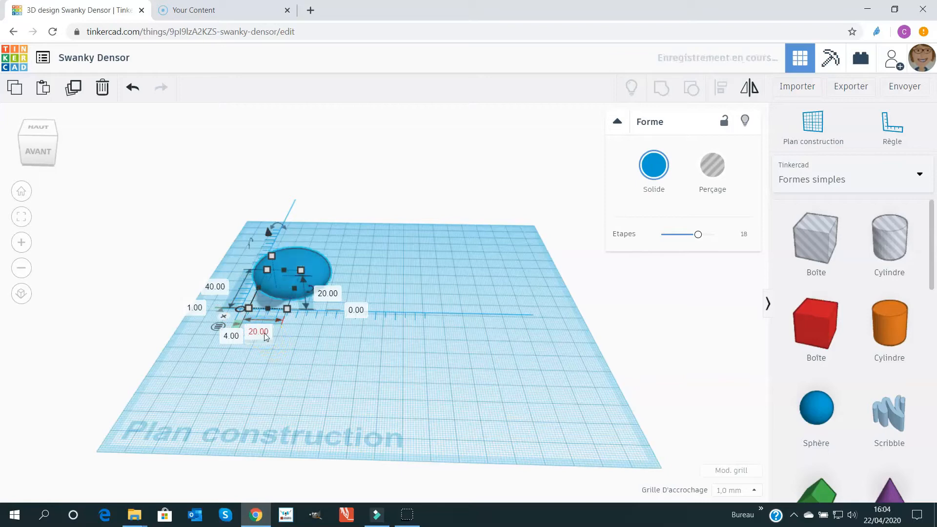
left_click(365, 294)
type("4")
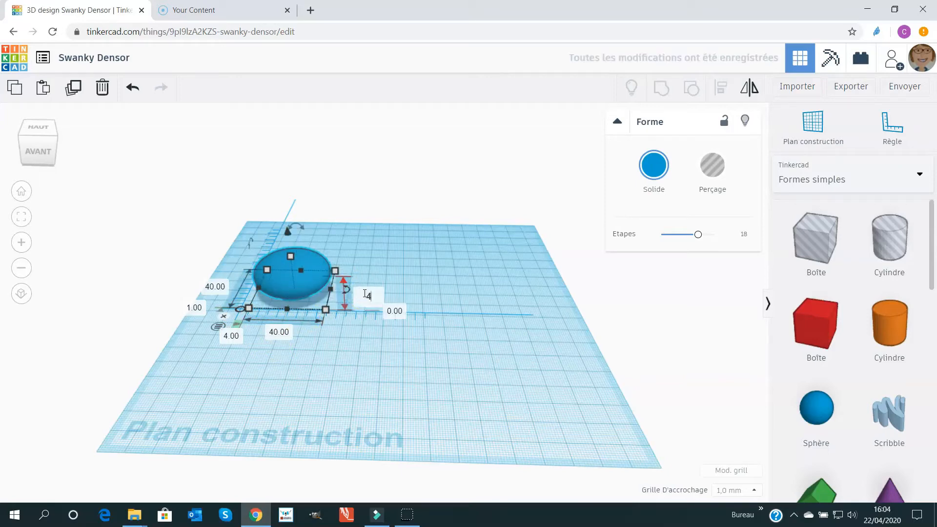
type("0")
key("Return")
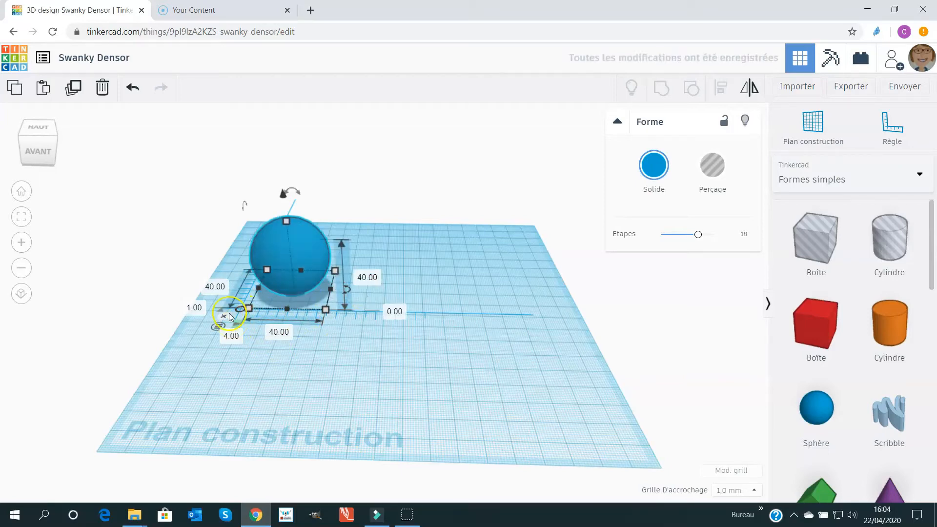
left_click(224, 316)
left_click_drag(282, 251, 248, 270)
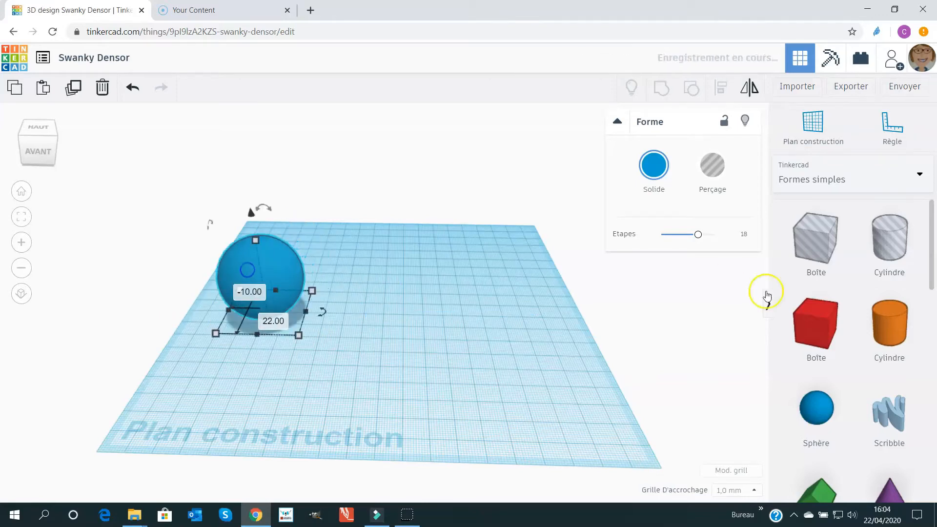
Place a second sphere on the right side of the workplane and put a ruler at its front left corner.
left_click(824, 415)
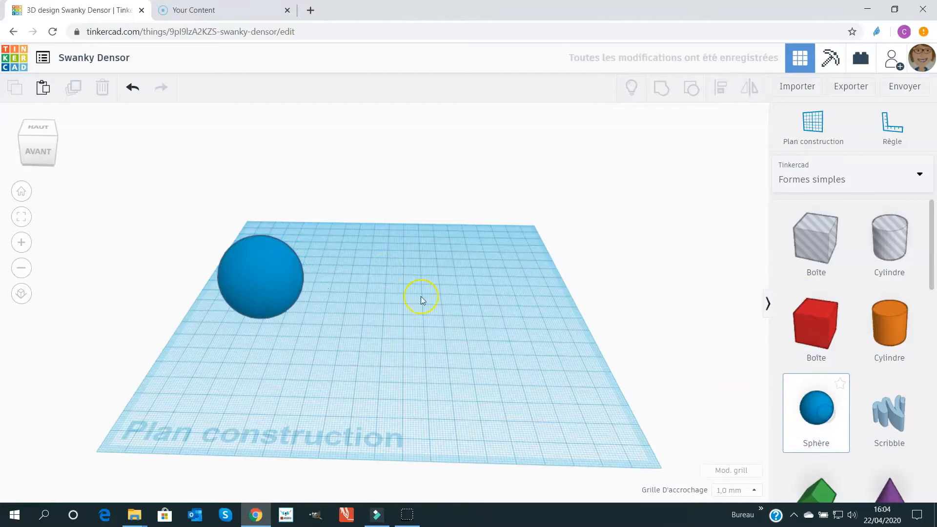
left_click(500, 296)
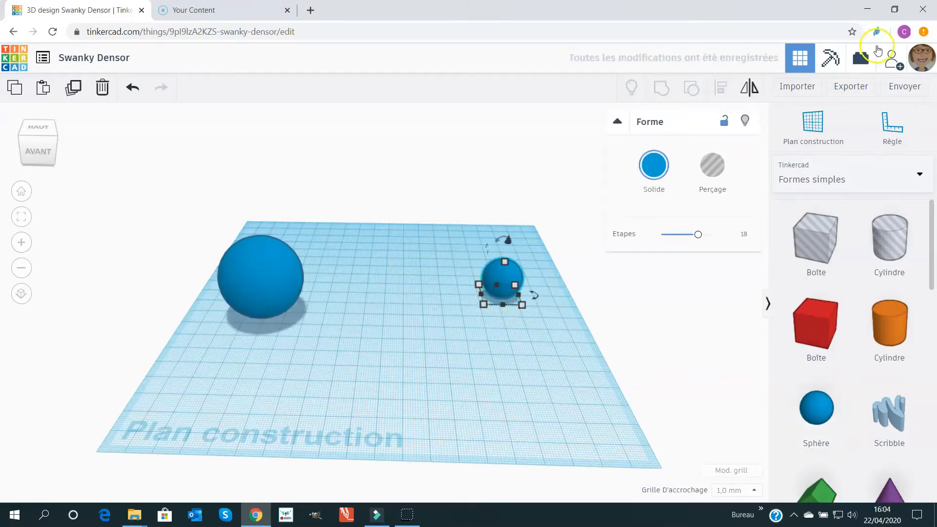
left_click(893, 126)
left_click(485, 307)
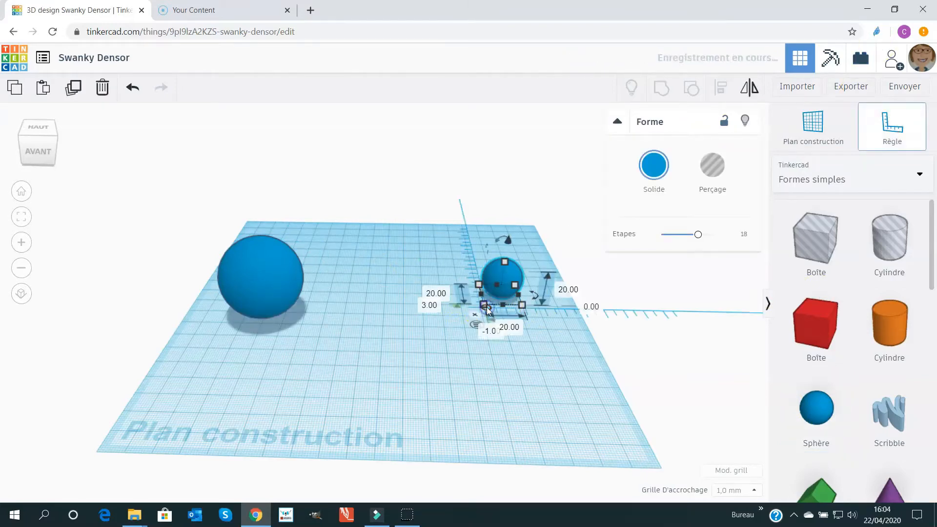
Set the second sphere's length, width and height to 40 mm and move it forward in line with the first sphere.
left_click(436, 293)
type("40")
key("Return")
left_click(509, 327)
type("40")
key("Return")
left_click(605, 292)
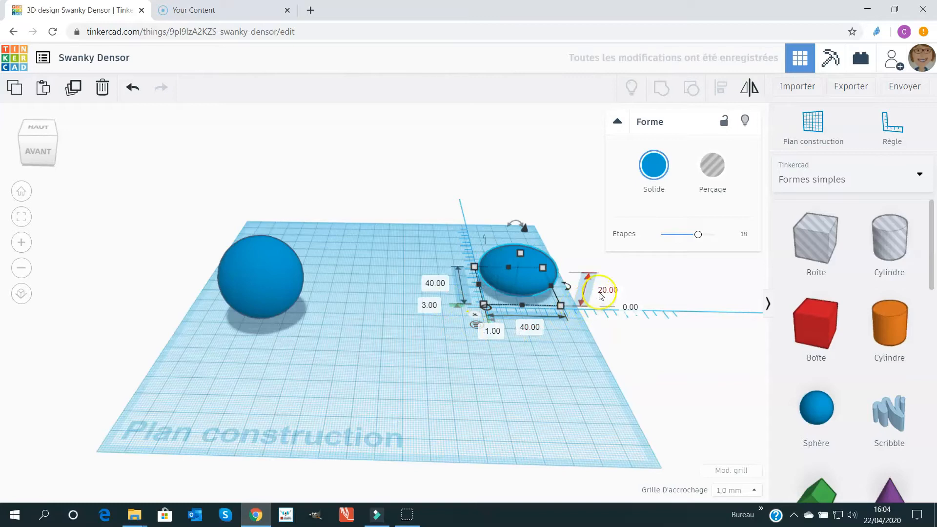
type("40")
key("Return")
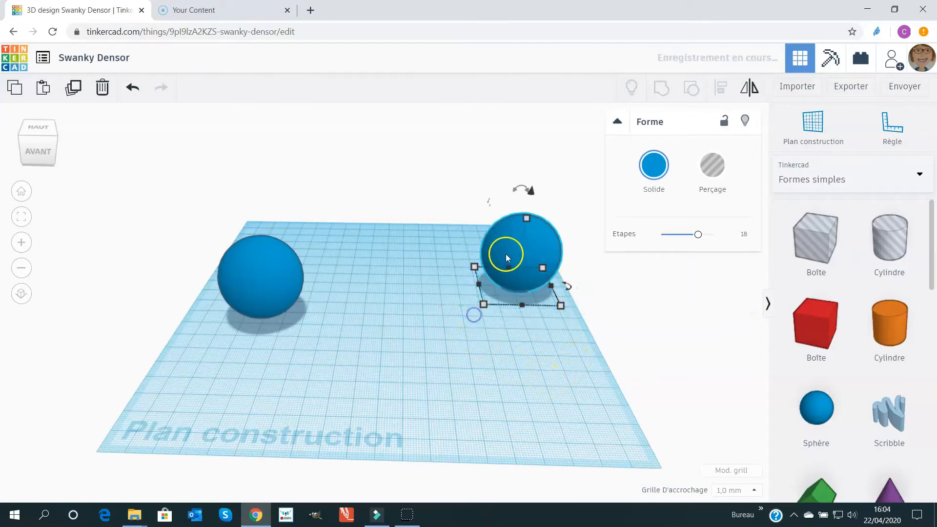
left_click_drag(521, 254, 514, 286)
left_click(358, 366)
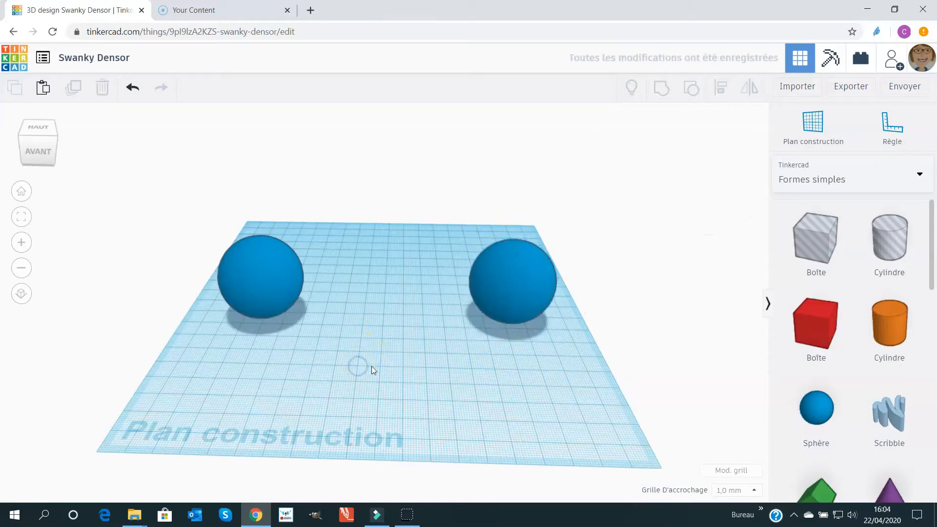
Place a solid cylinder in front of the gap between the spheres and rotate it about 91° onto its side.
left_click_drag(894, 332, 374, 360)
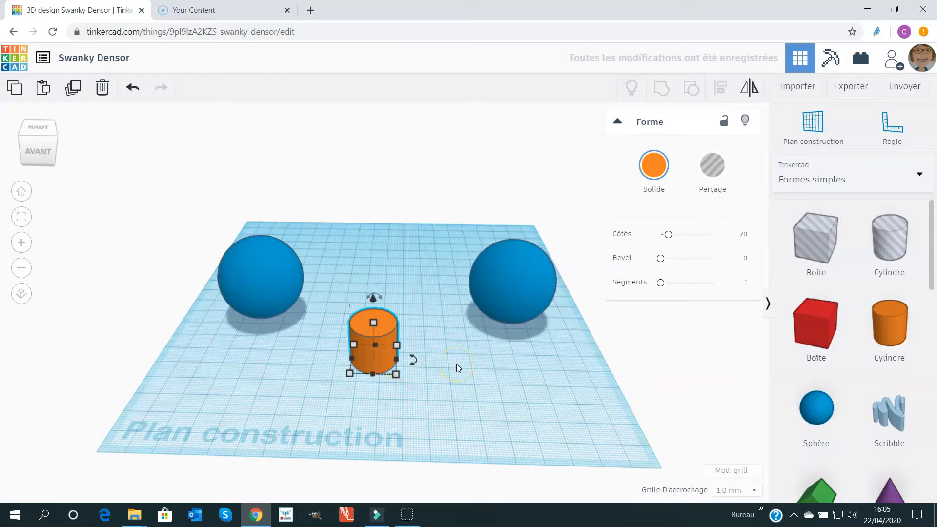
left_click_drag(379, 298, 431, 334)
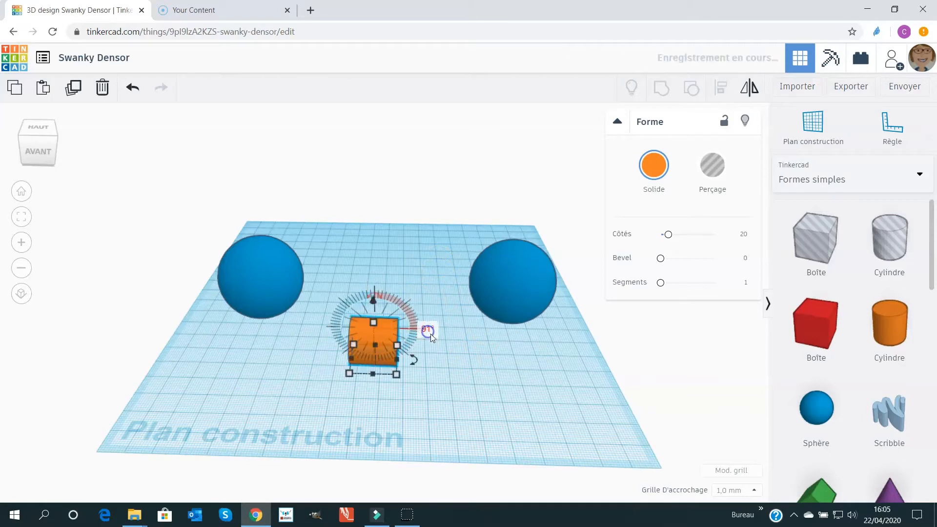
left_click(440, 415)
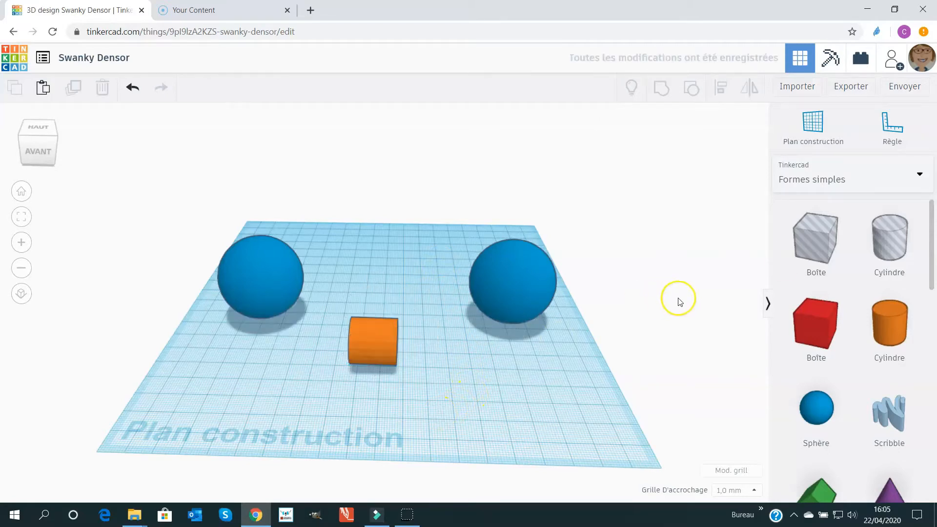
Place a ruler at the cylinder's front left corner and display the cylinder's dimensions.
left_click(894, 123)
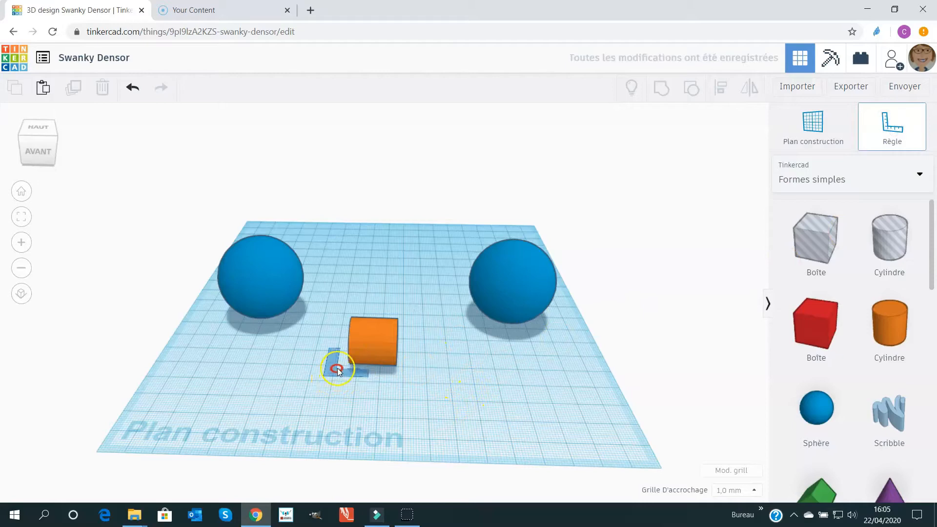
left_click(337, 368)
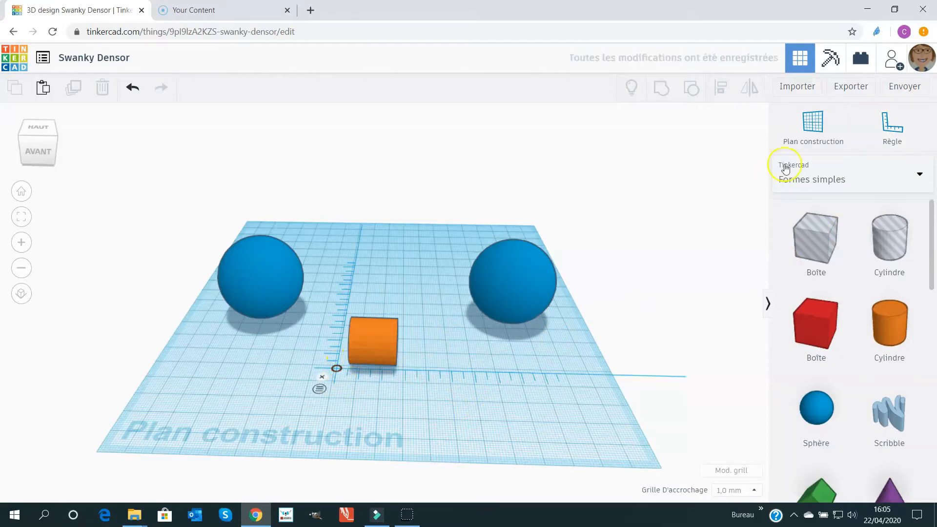
left_click(892, 125)
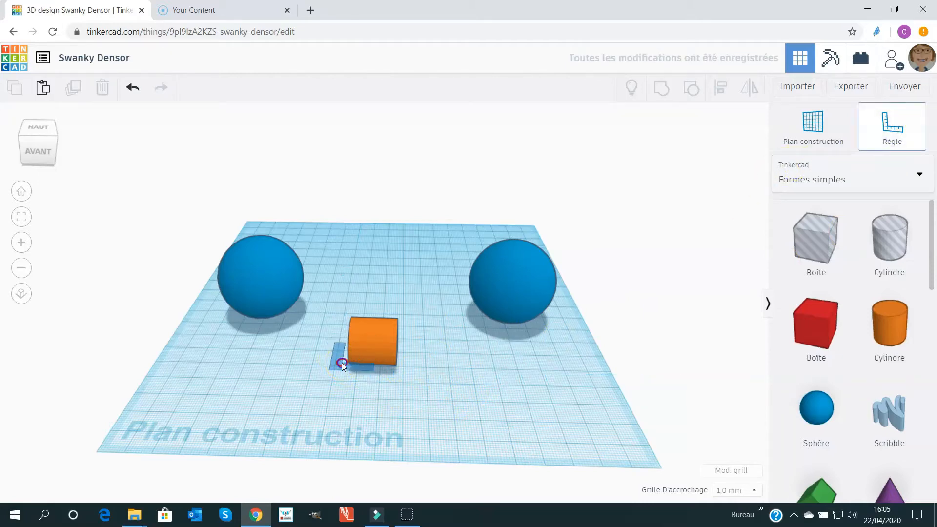
left_click(341, 362)
left_click(378, 340)
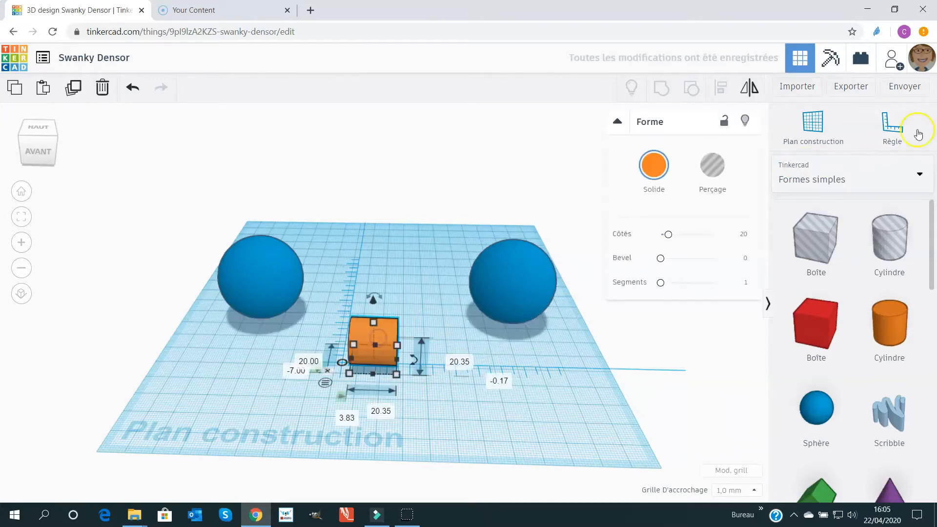
Set the cylinder's depth and height to 10 mm and its length to 100 mm.
left_click(314, 363)
type("10")
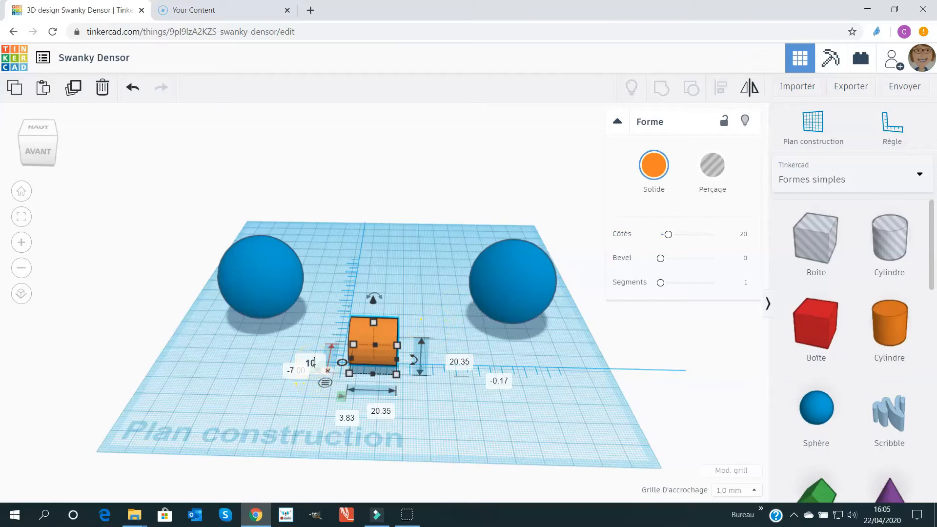
key("Return")
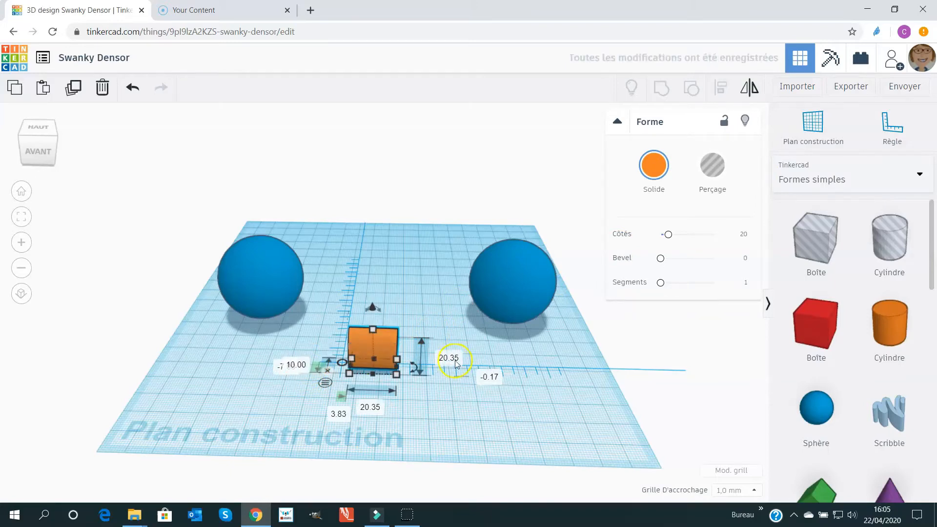
left_click(448, 357)
type("10")
key("Return")
left_click(371, 409)
type("1")
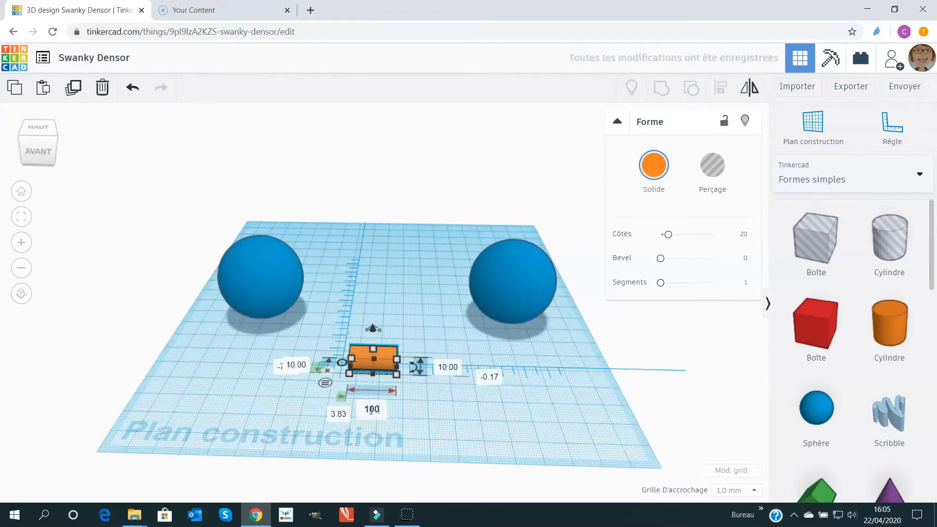
type("00")
key("Return")
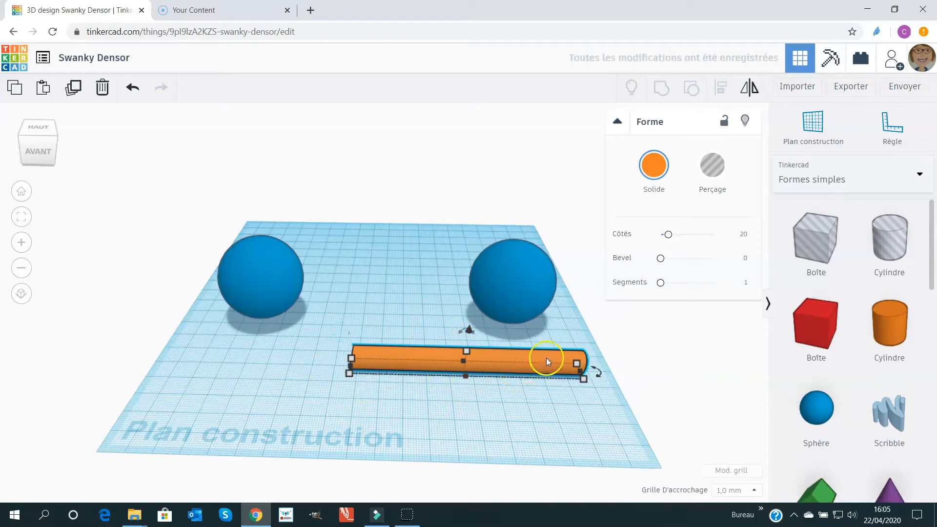
Move the cylinder between the two spheres and line it up with their centres as seen from above.
left_click_drag(528, 361, 435, 307)
right_click_drag(397, 379, 211, 392)
left_click(374, 342)
left_click_drag(374, 340, 370, 341)
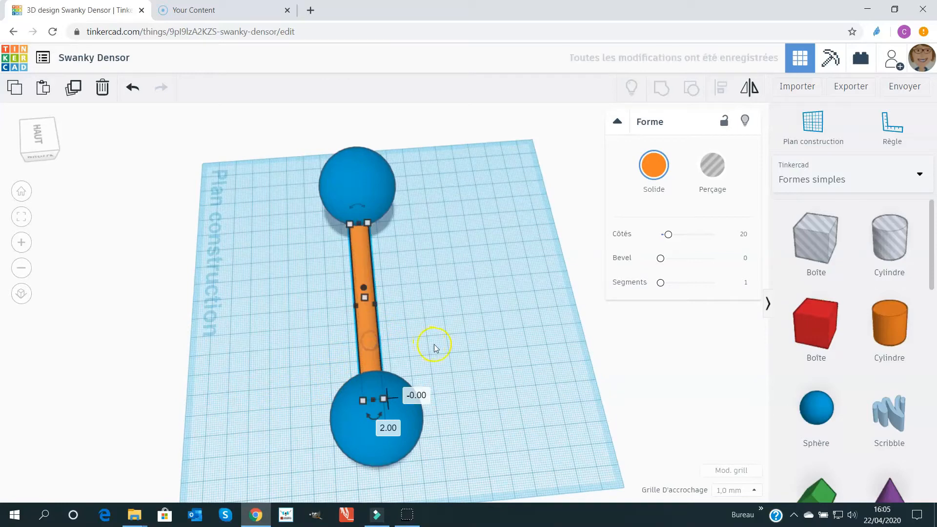
left_click(330, 351)
Raise the cylinder by about 13 mm so that it joins the spheres near mid-height.
right_click_drag(256, 352, 491, 287)
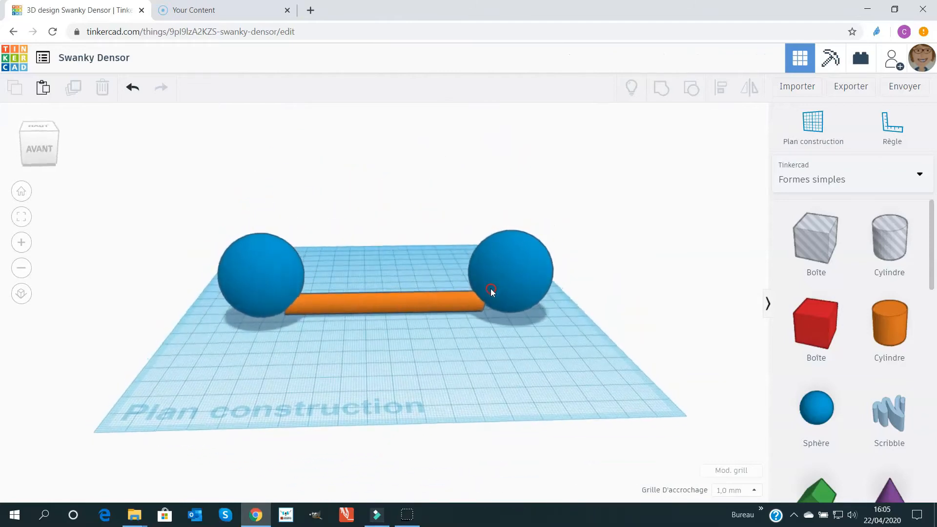
left_click(381, 305)
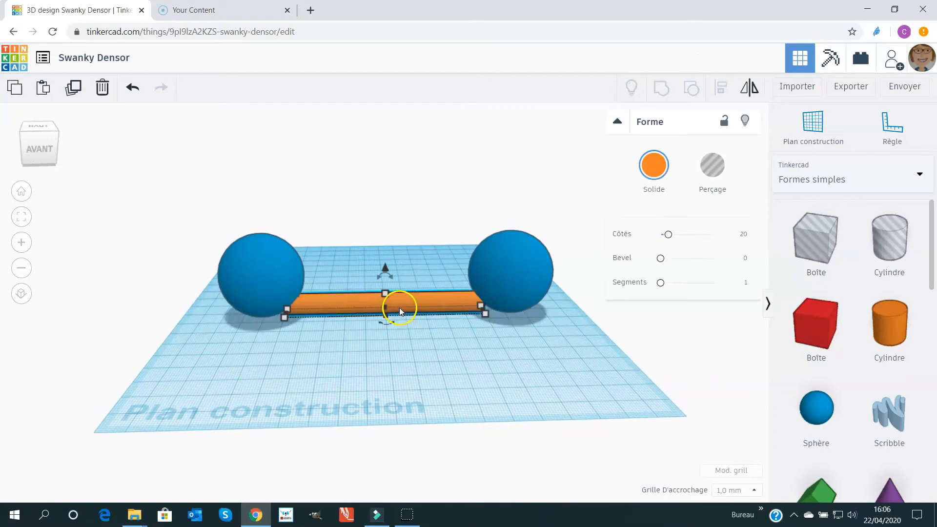
left_click_drag(383, 268, 382, 244)
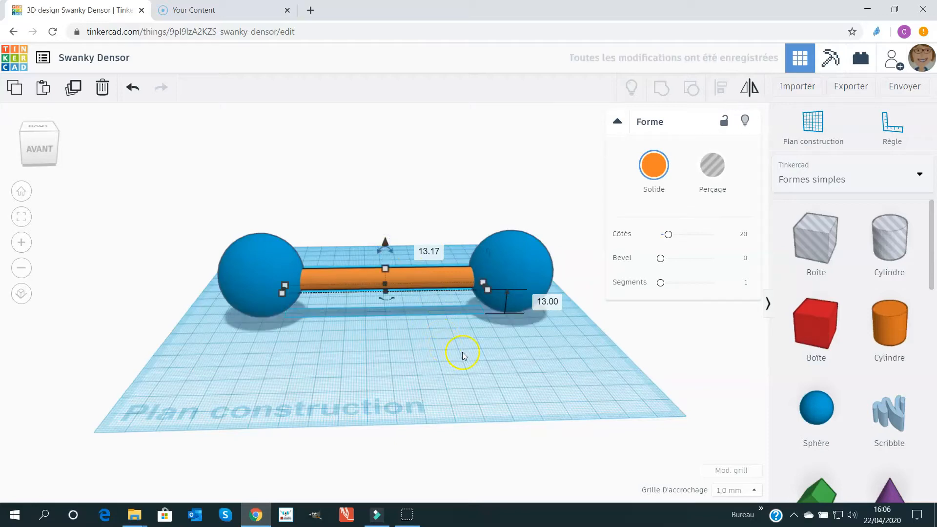
left_click(481, 369)
mouse_move(480, 368)
right_mouse_down()
mouse_move(395, 431)
mouse_move(350, 433)
mouse_move(261, 394)
mouse_move(358, 306)
mouse_move(351, 320)
mouse_move(378, 355)
mouse_move(441, 368)
mouse_move(505, 366)
mouse_move(494, 370)
right_mouse_up()
left_click(361, 380)
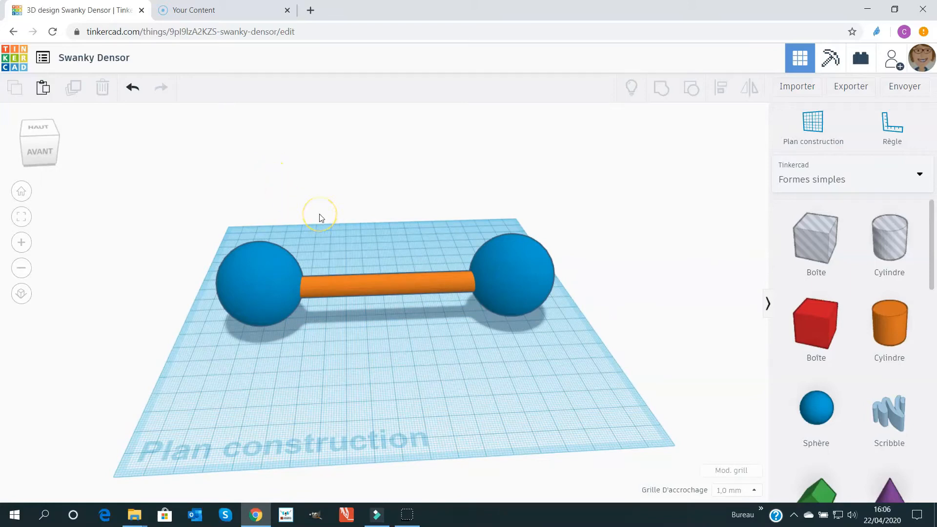
Group the two spheres and the cylinder into one shape and color it purple.
left_click_drag(186, 220, 615, 374)
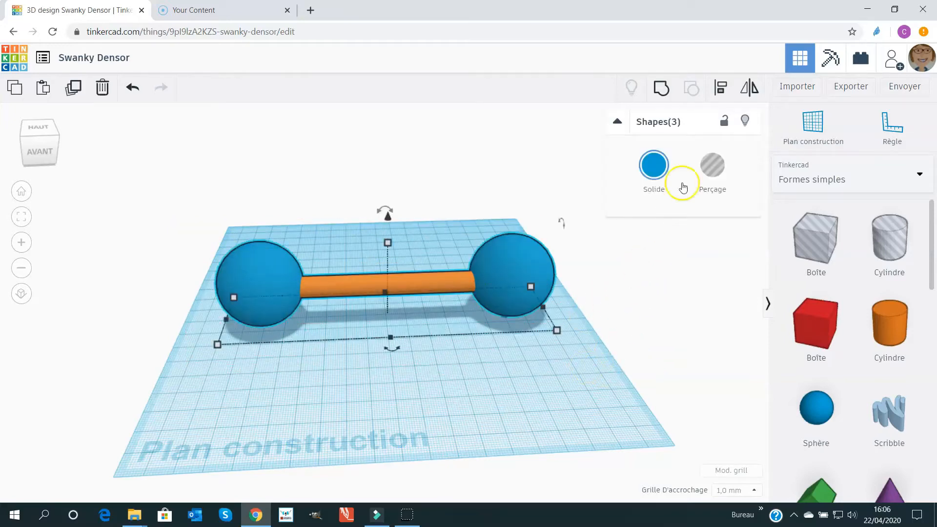
left_click(663, 95)
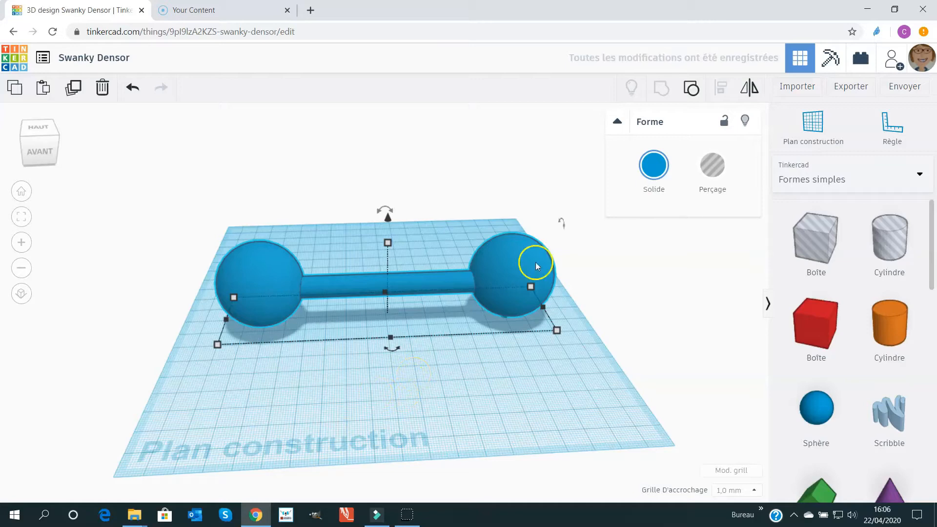
left_click(654, 175)
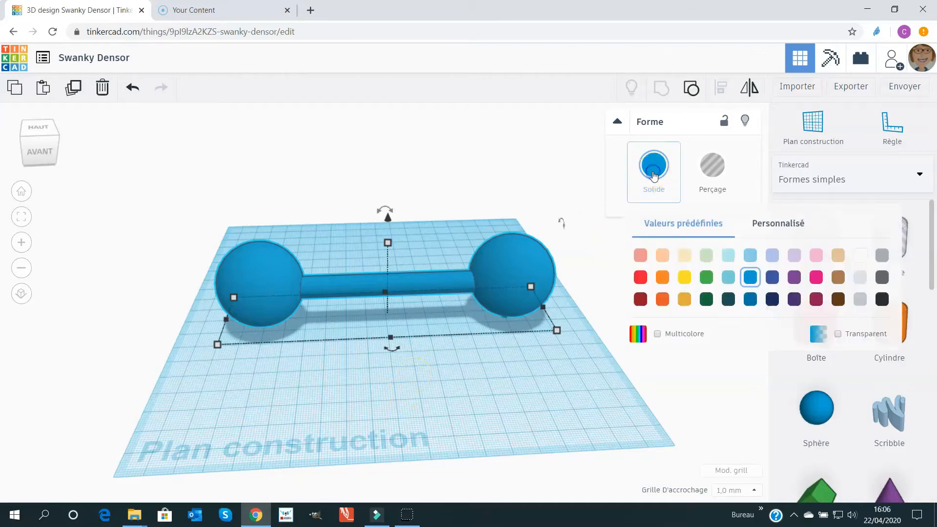
left_click(794, 279)
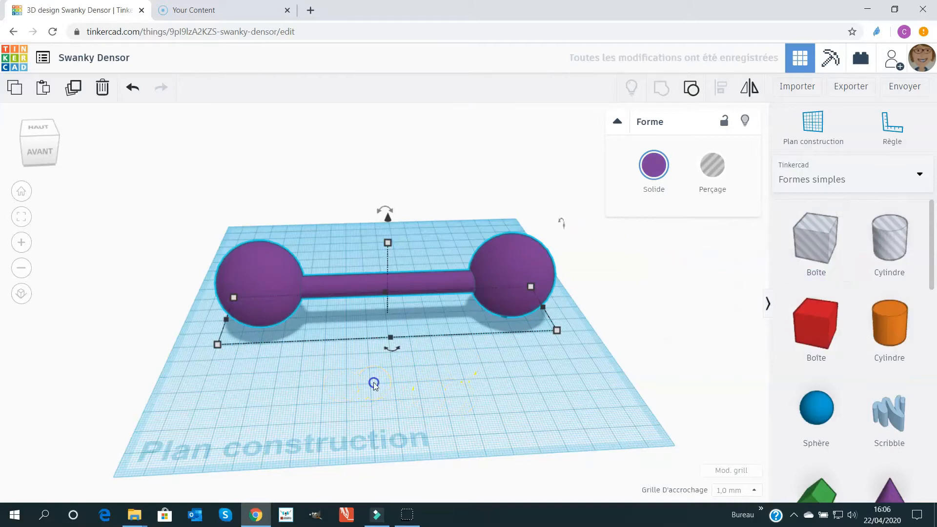
left_click(374, 384)
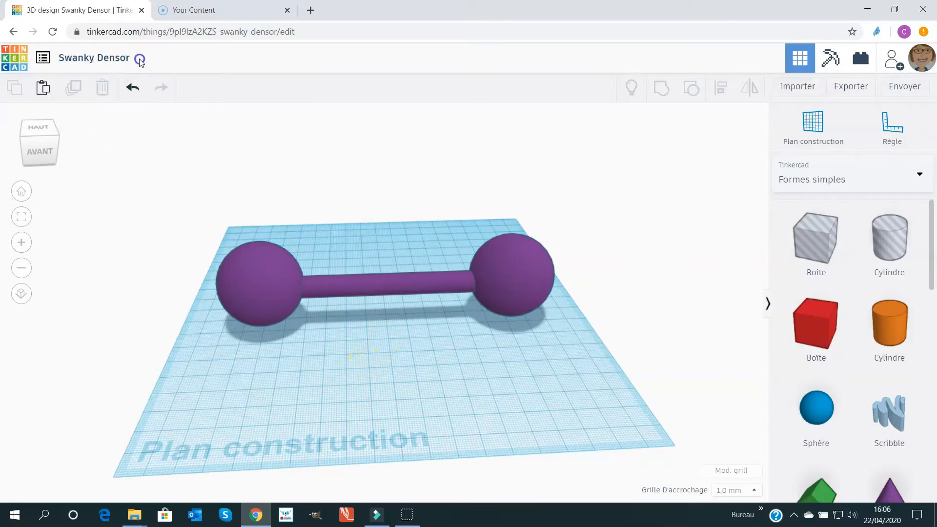
Rename the design as Haltère.
left_click(121, 59)
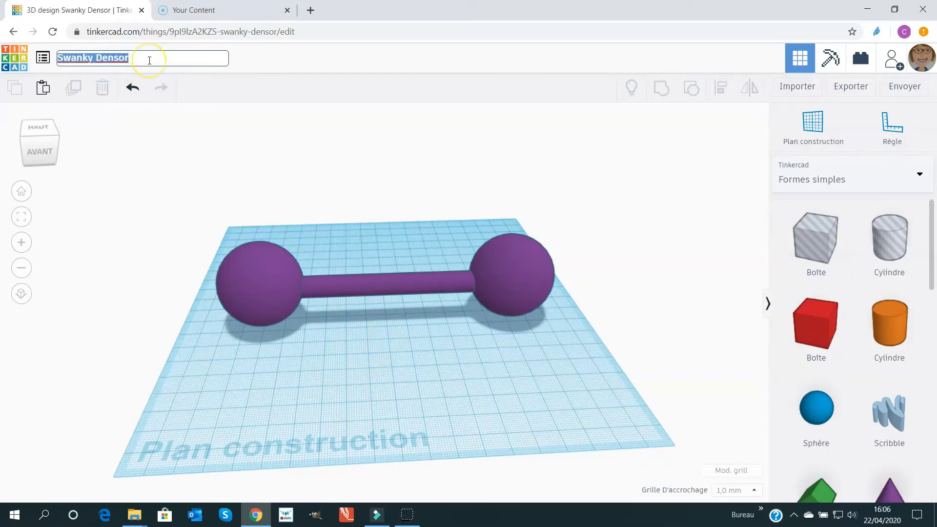
type("Haltère")
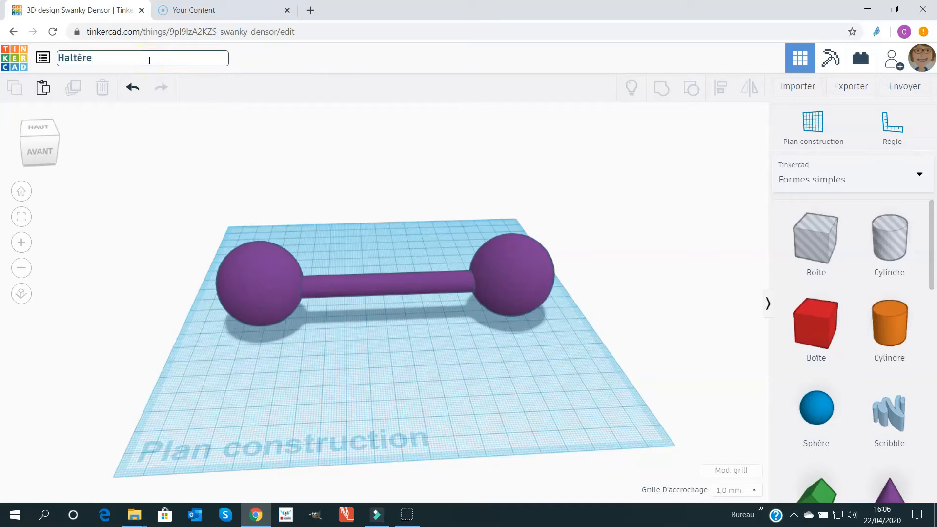
key("Return")
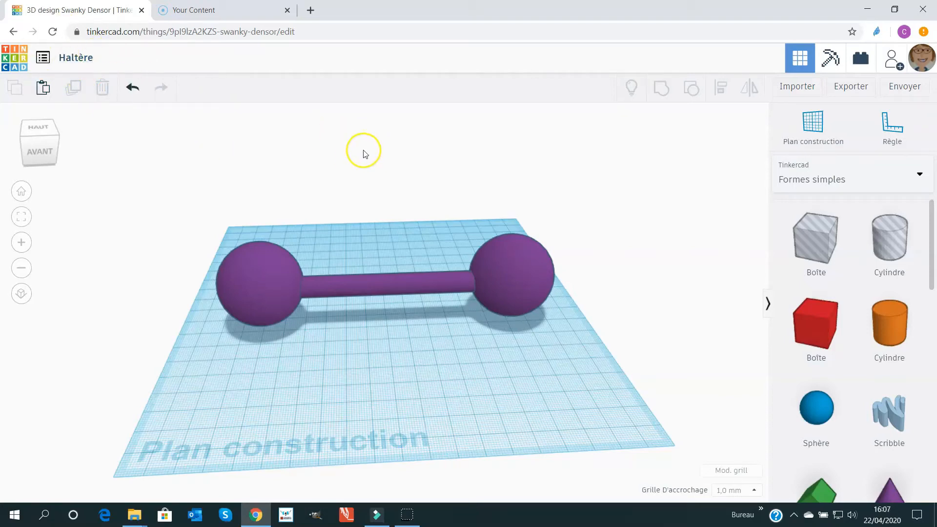
Start a new design and place a red box on the workplane with a ruler beside its front corner.
left_click(43, 57)
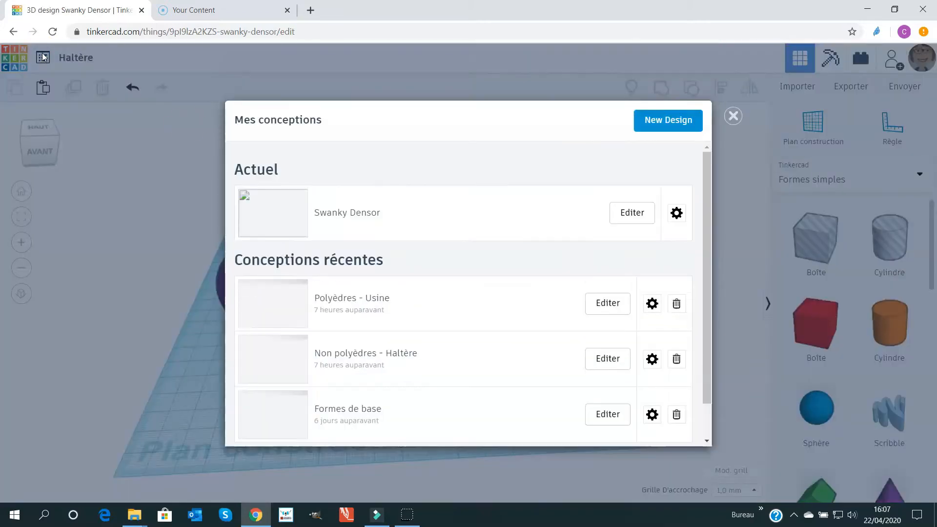
left_click(681, 122)
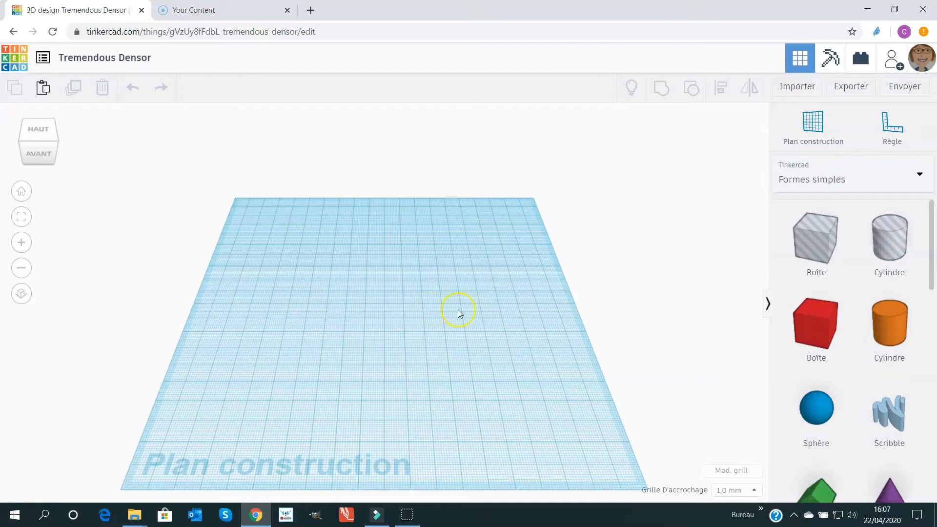
left_click_drag(820, 326, 321, 320)
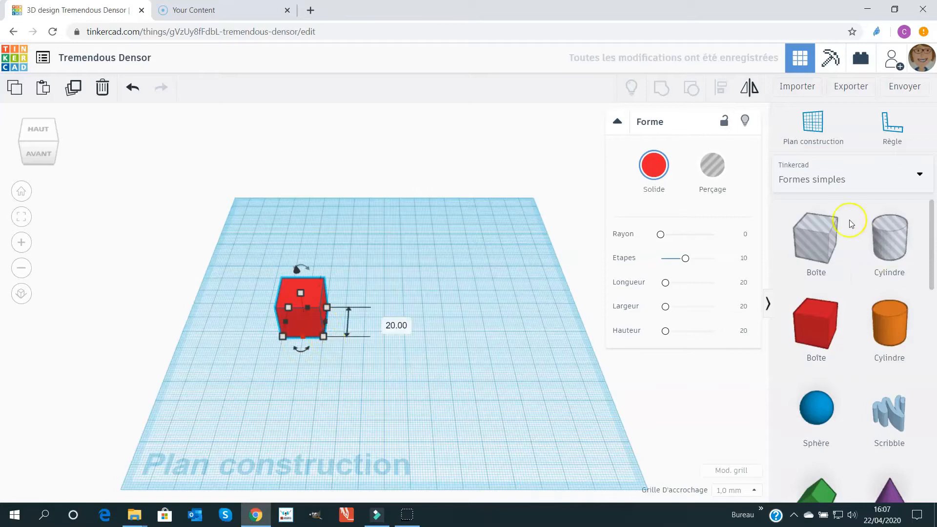
left_click(893, 126)
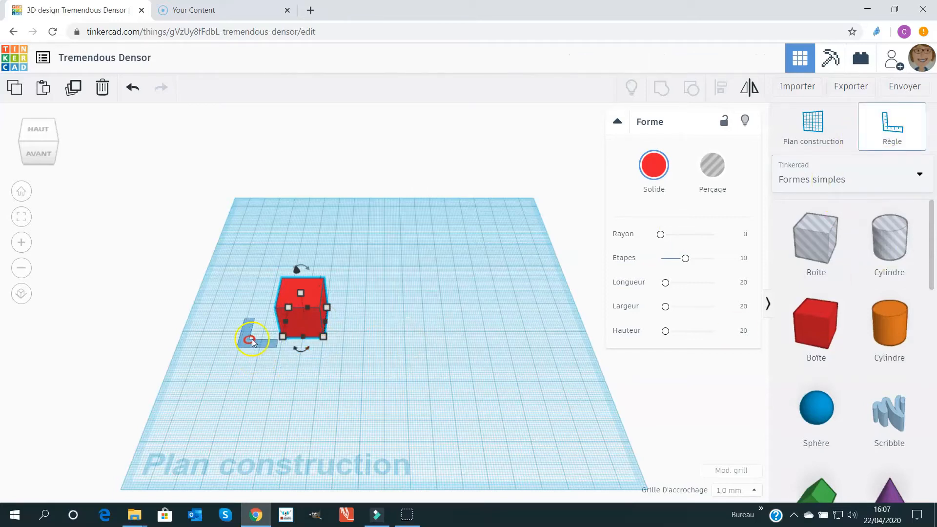
left_click(267, 344)
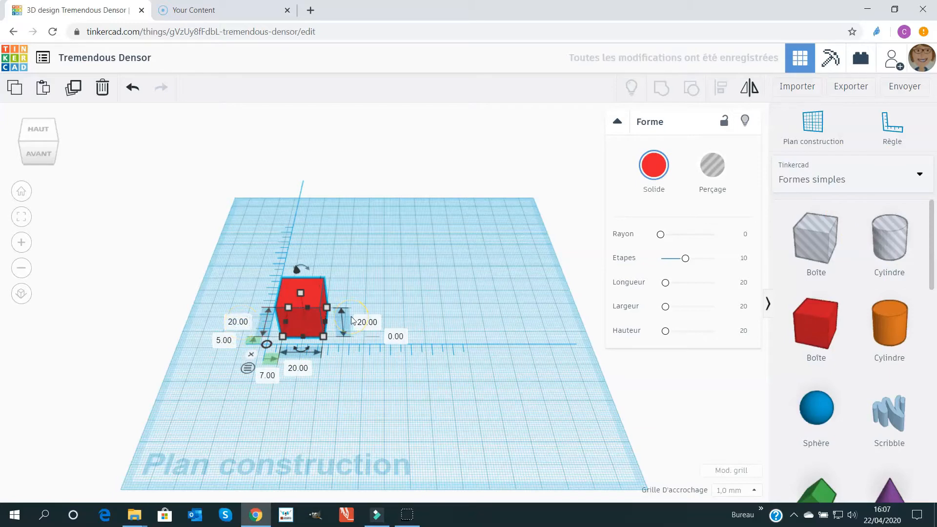
Set the box's depth to 100 mm, its width to 120 mm and its height to 60 mm.
left_click(236, 321)
type("1")
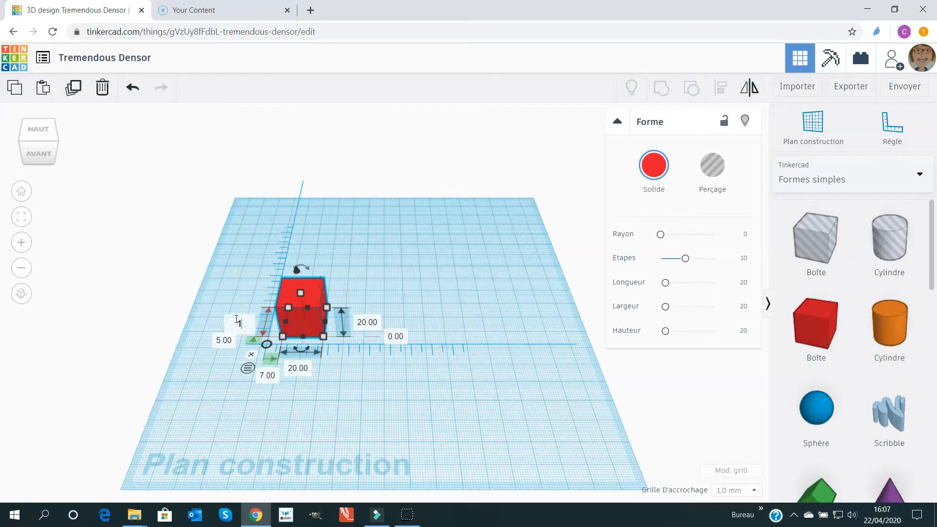
key("Return")
left_click(298, 370)
key("Return")
left_click(577, 322)
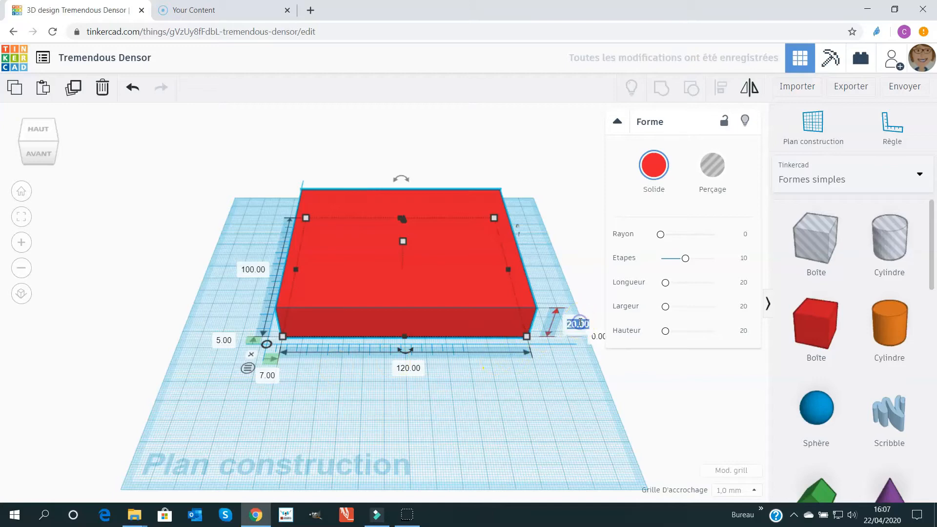
type("60")
key("Return")
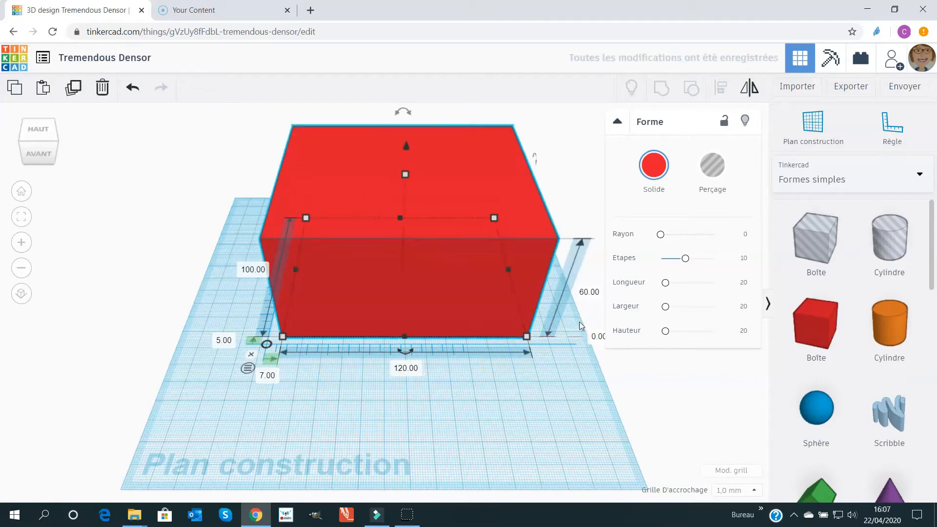
Move the box forward and roughly center it across the width of the workplane.
left_click_drag(414, 206, 390, 277)
left_click(436, 434)
mouse_move(500, 433)
right_mouse_down()
mouse_move(522, 412)
mouse_move(510, 429)
right_mouse_up()
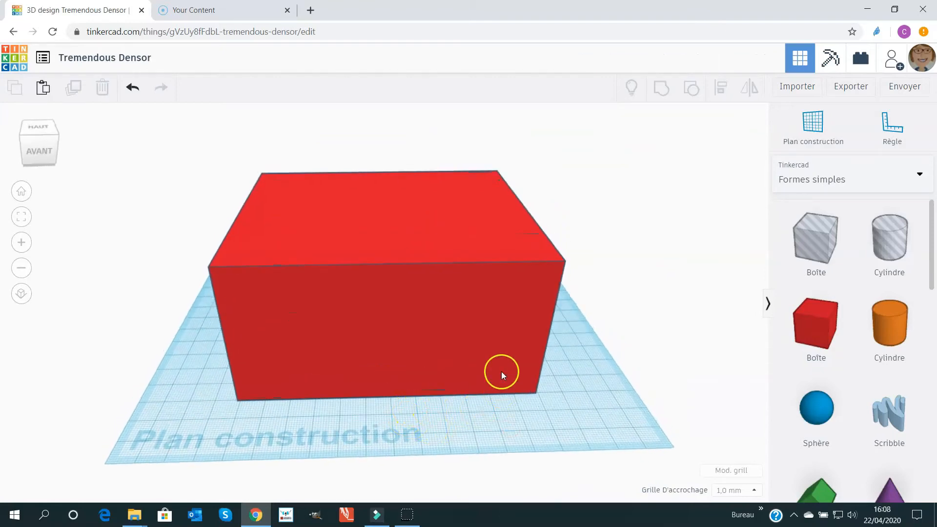
Place a green roof shape in front of the box, with a ruler at the roof's front corner.
scroll(702, 375, "down", 3)
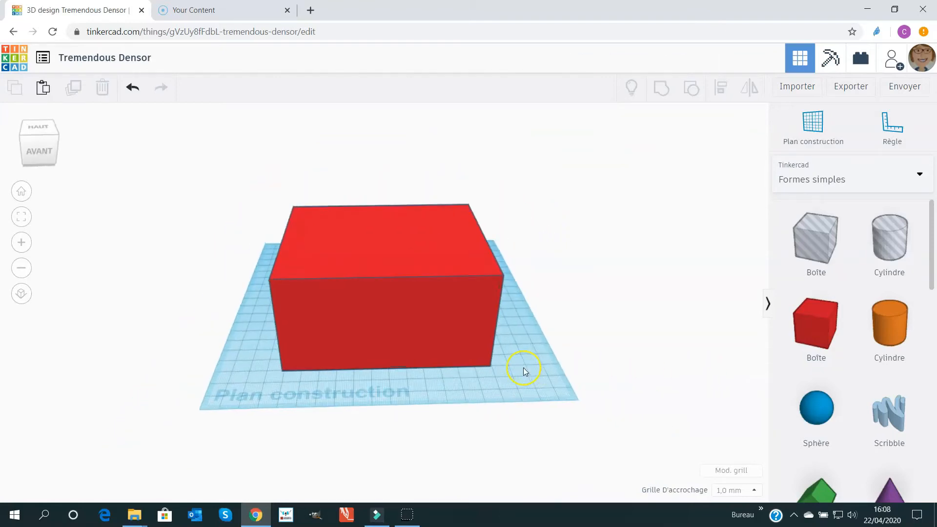
scroll(523, 369, "up", 3)
scroll(930, 385, "down", 1)
scroll(841, 393, "down", 2)
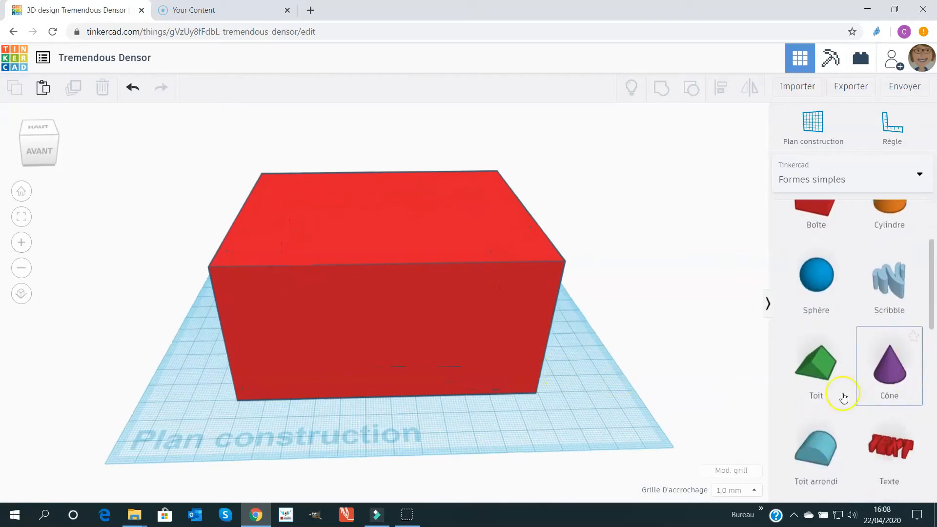
left_click_drag(820, 342, 435, 416)
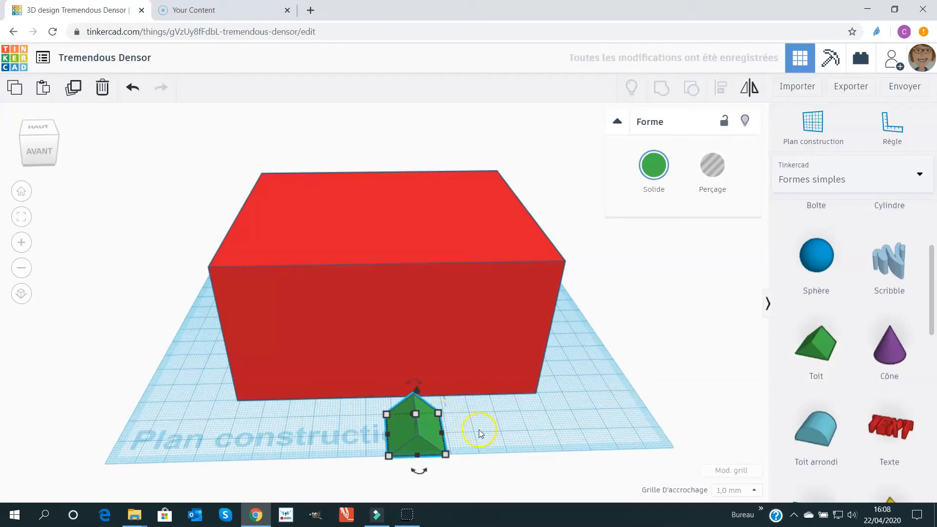
left_click(892, 126)
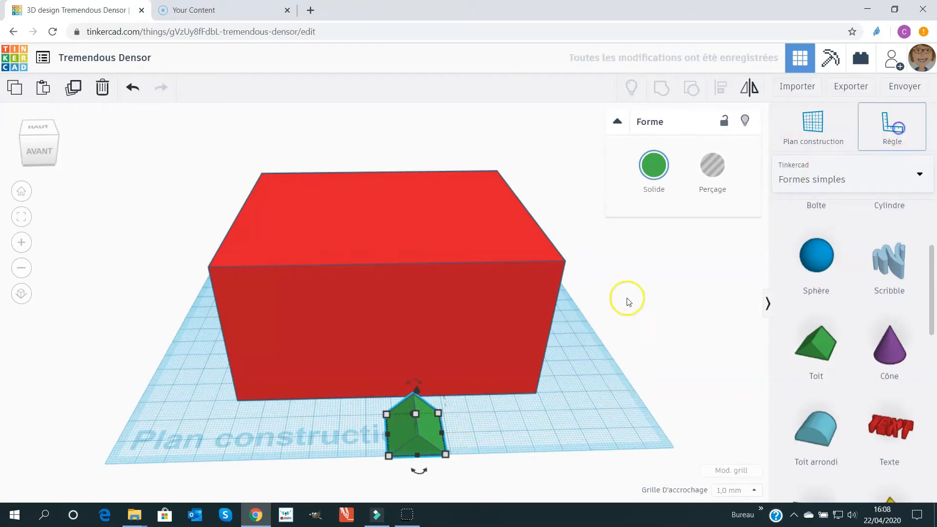
left_click(381, 466)
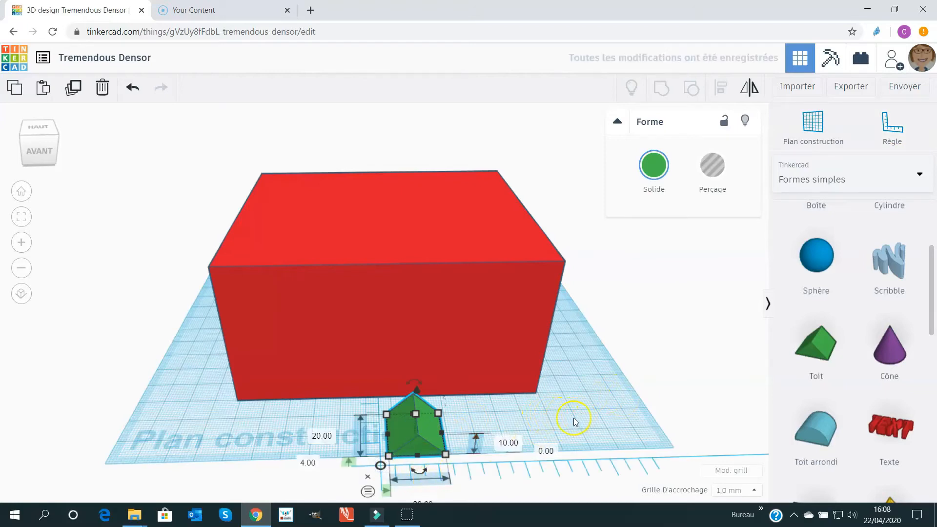
Set the roof's width to 120 mm and its depth to 100 mm, and remove the ruler.
right_click_drag(573, 418, 565, 404)
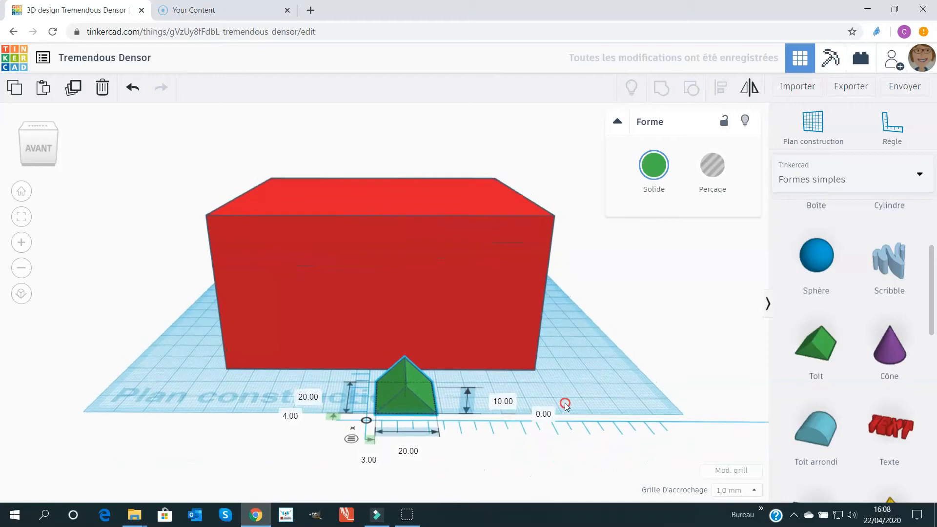
left_click(405, 453)
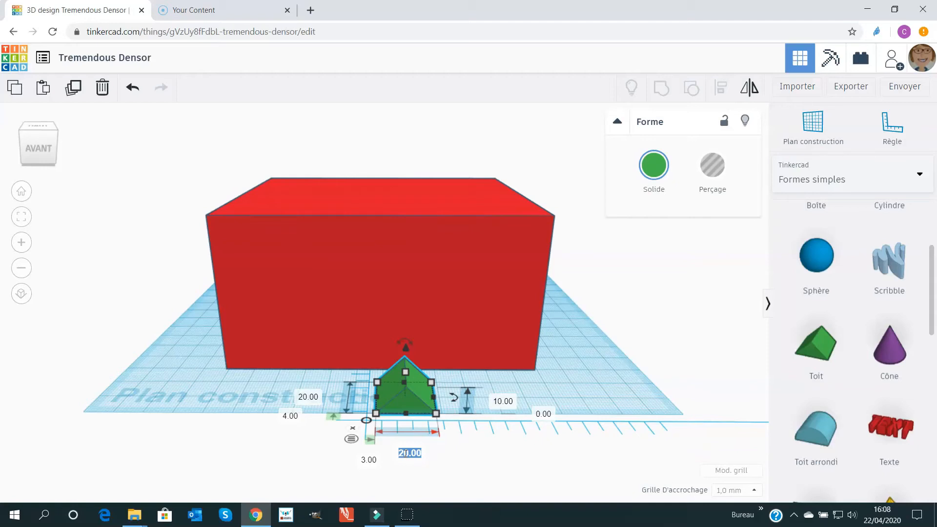
type("120")
key("Return")
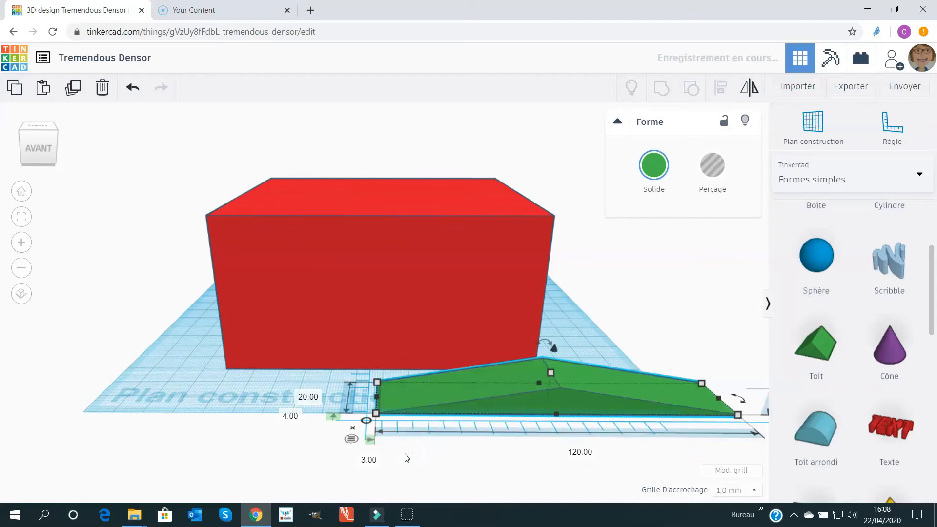
left_click(305, 397)
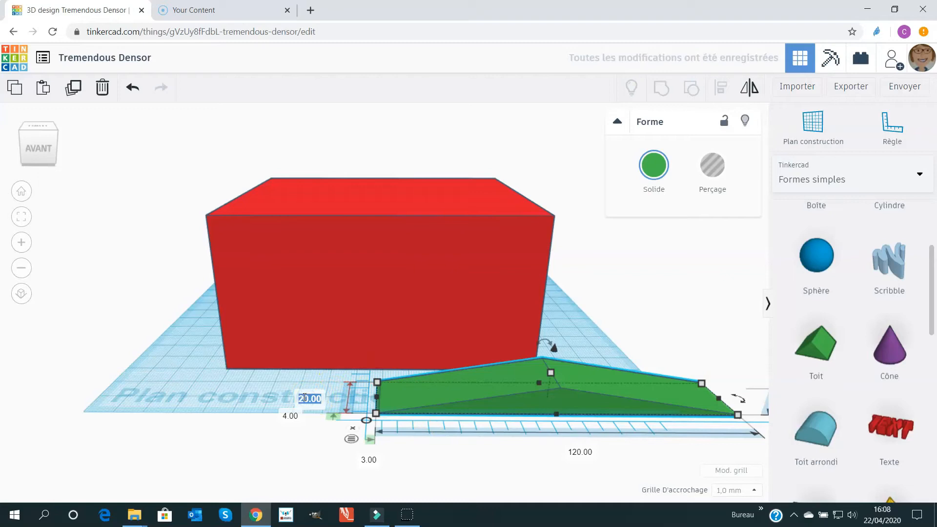
type("100")
key("Return")
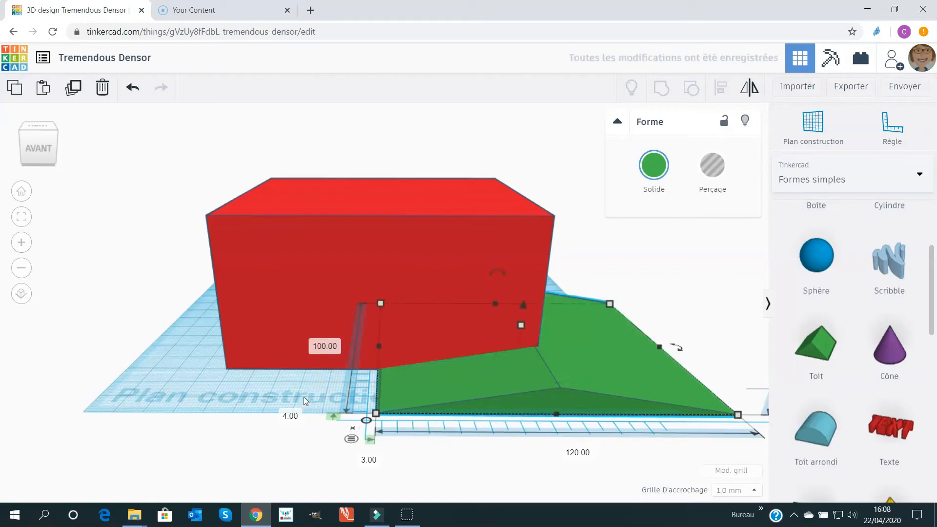
left_click(352, 428)
Line the roof up with the box's width and raise it 60 mm to the top of the box.
left_click(453, 369)
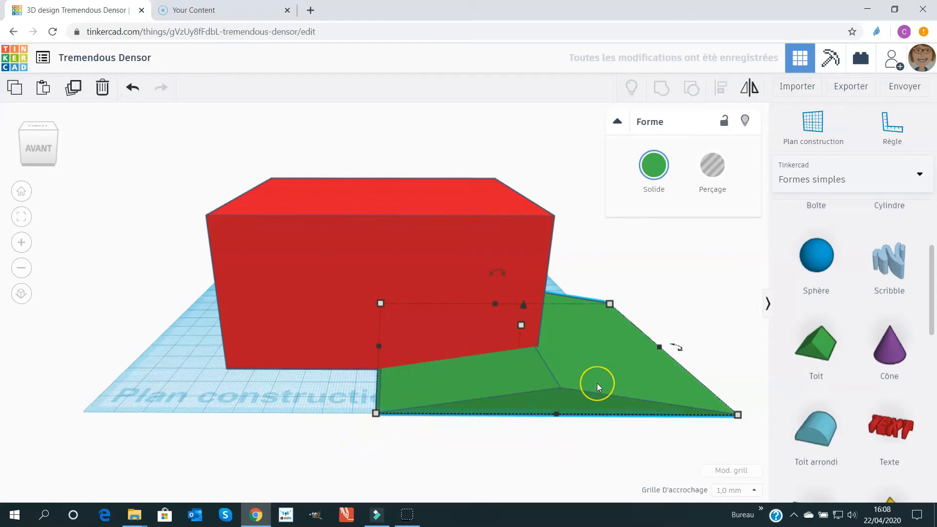
left_click_drag(596, 382, 423, 370)
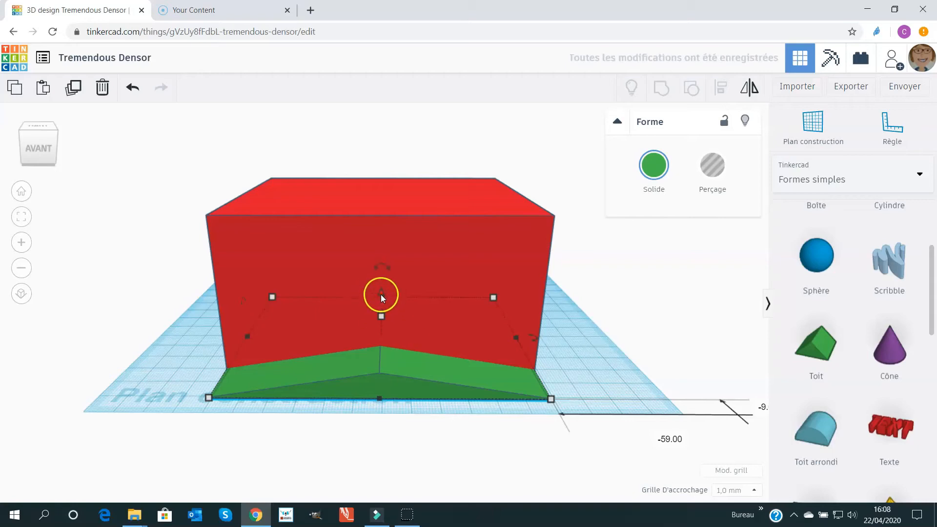
left_click_drag(381, 295, 383, 155)
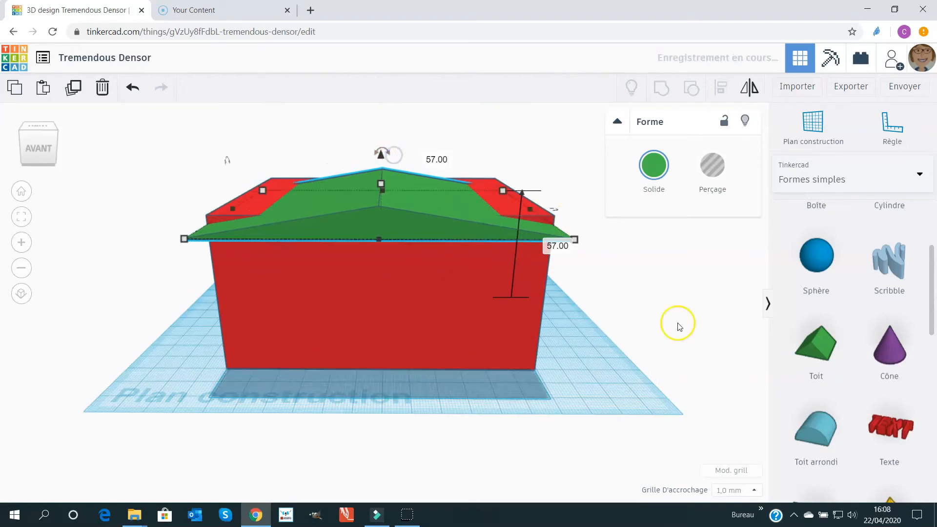
left_click(557, 245)
type("60")
key("Return")
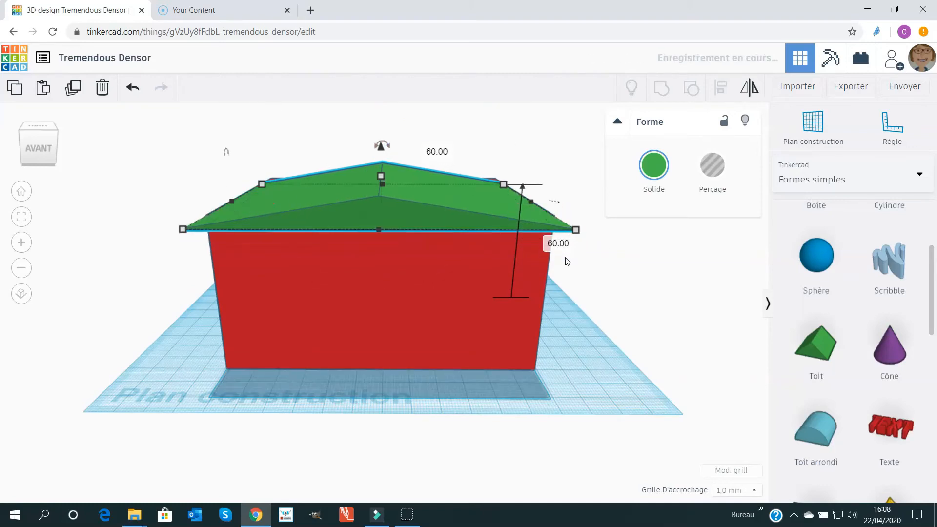
Move the roof about 21 mm towards the back so that it sits flush over the box.
left_click(620, 303)
right_click_drag(672, 311, 434, 335)
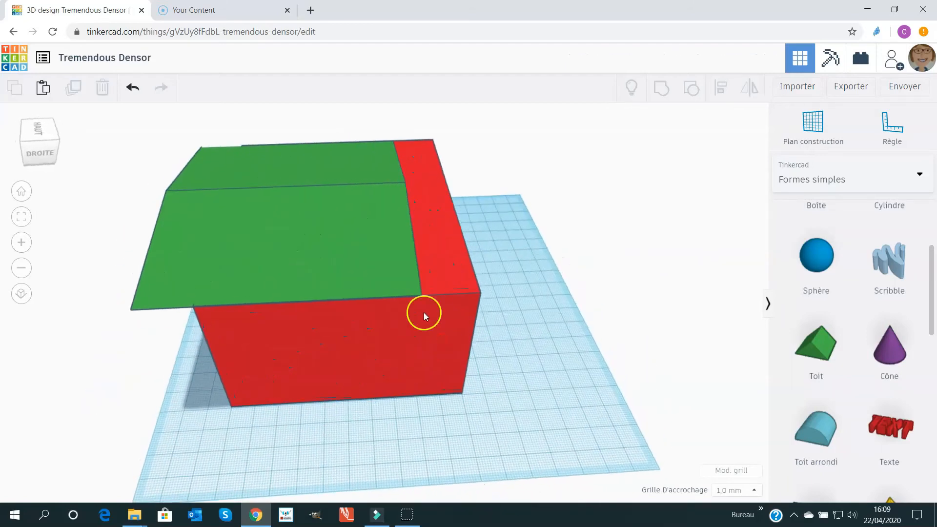
left_click(318, 240)
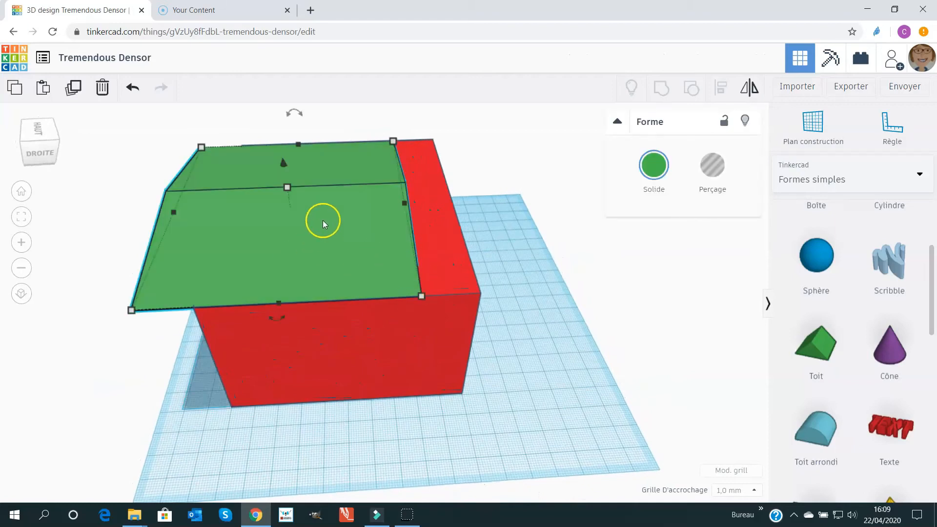
left_click_drag(324, 223, 375, 218)
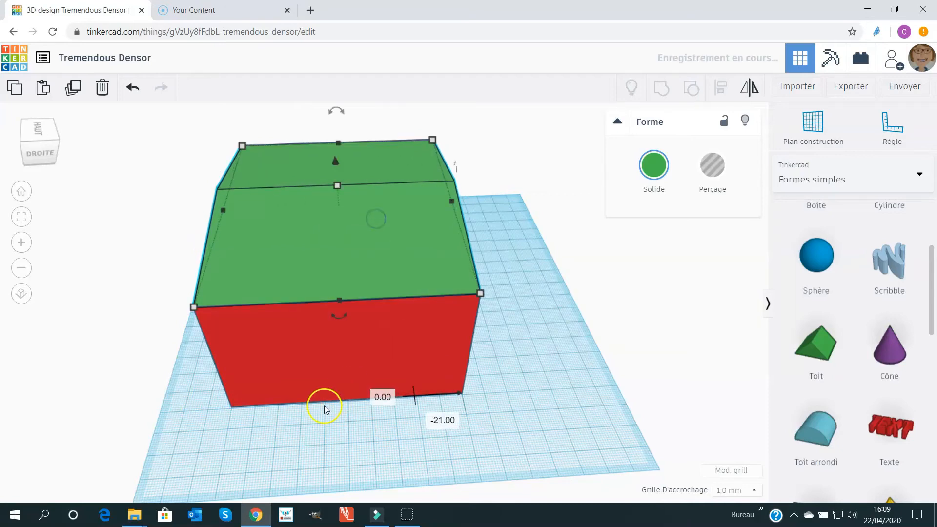
left_click(313, 444)
Place a six-sided polygon prism in front of the box near its end, with a ruler at the prism's base.
right_click_drag(211, 443, 444, 404)
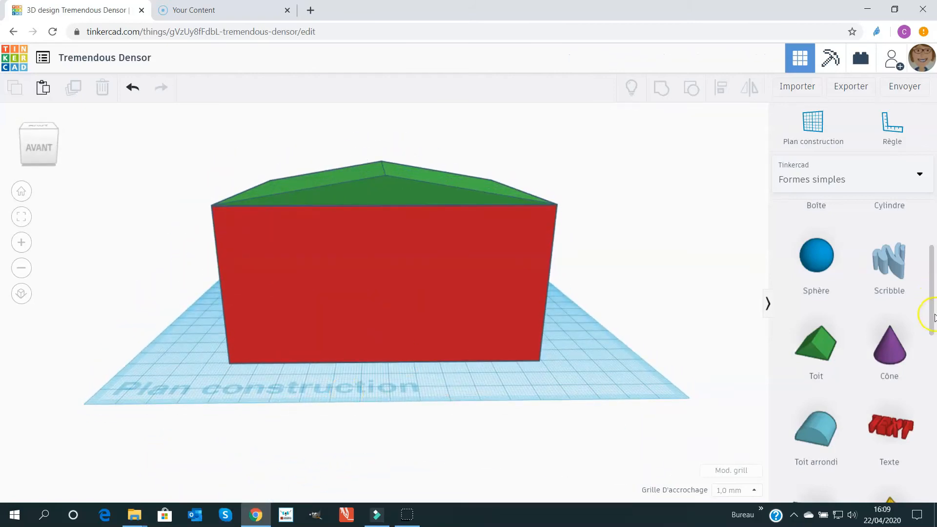
left_click_drag(931, 312, 933, 367)
left_click(896, 392)
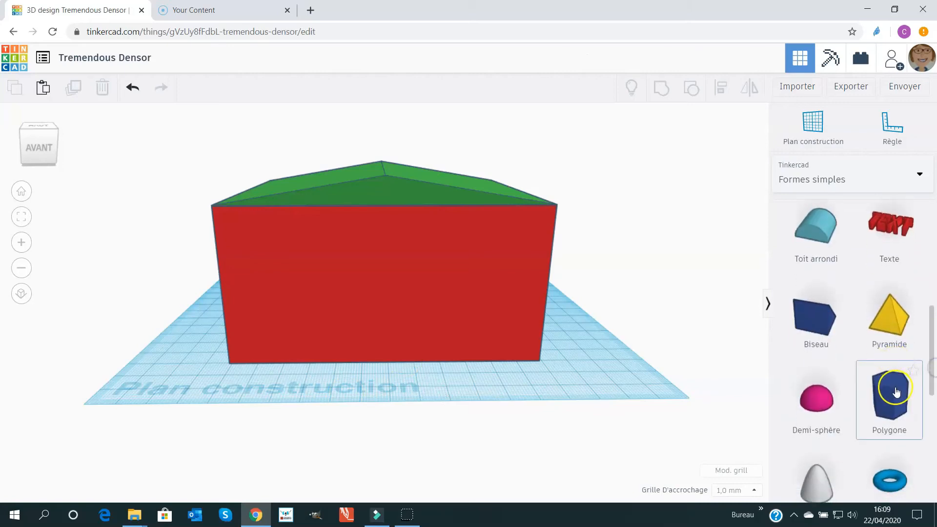
left_click_drag(896, 392, 500, 379)
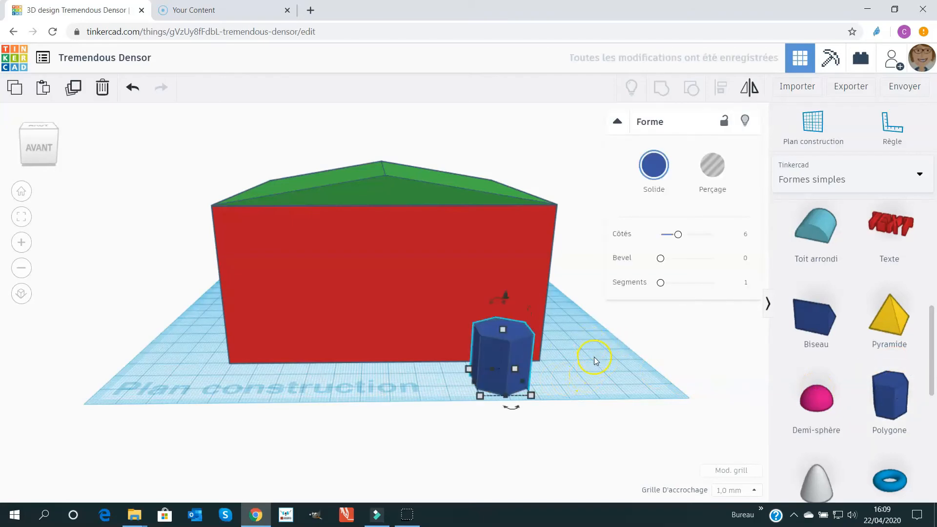
right_click_drag(596, 360, 579, 372)
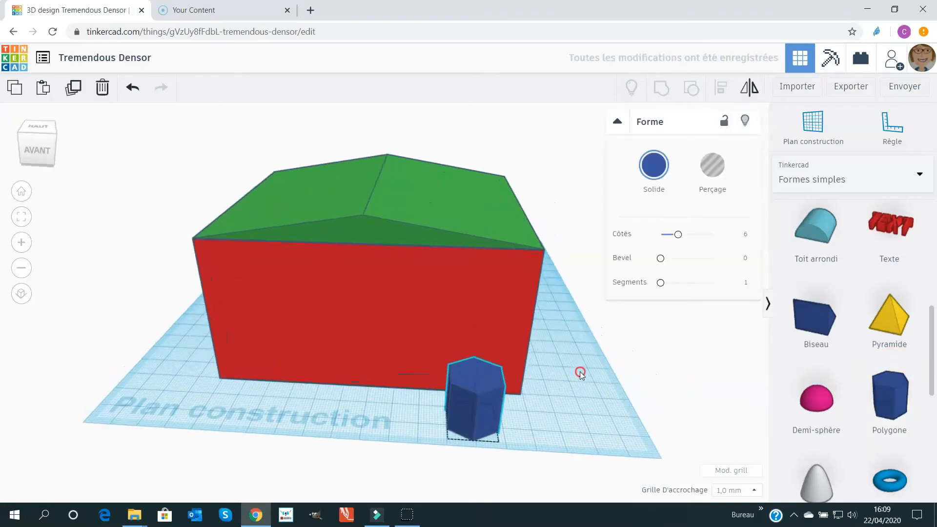
left_click(889, 134)
left_click(431, 440)
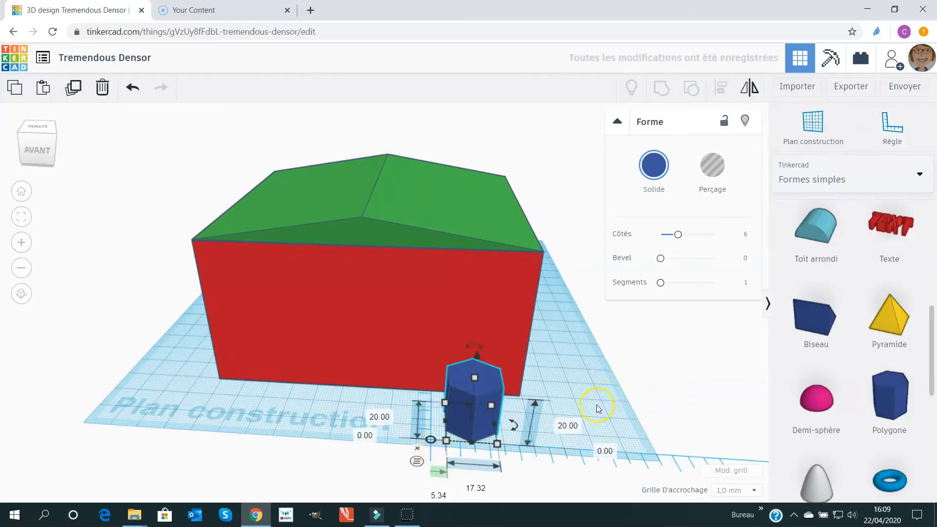
Set the polygon prism's width and depth to 10 mm and its height to 30 mm, and remove the ruler.
right_click_drag(591, 389, 591, 379)
left_click(365, 360)
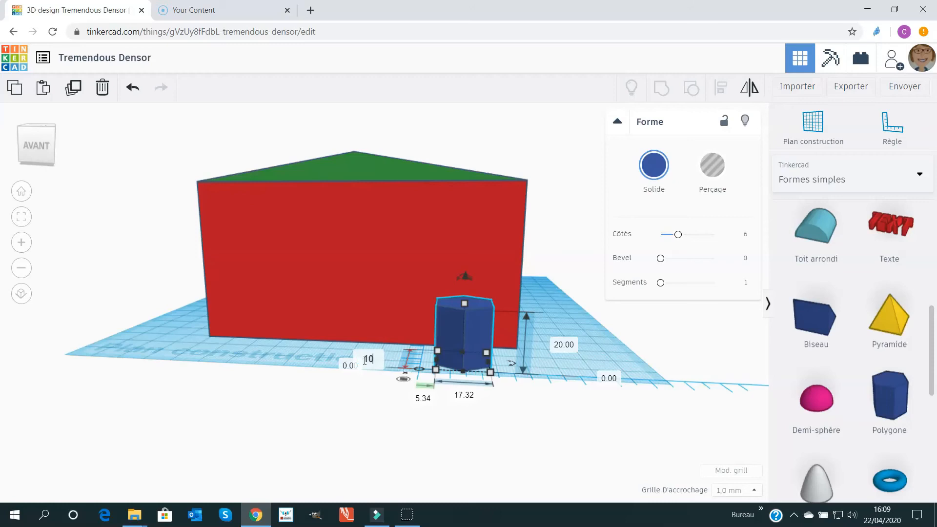
type("10")
key("Return")
left_click(465, 395)
type("1")
key("Return")
left_click(545, 344)
type("30")
key("Return")
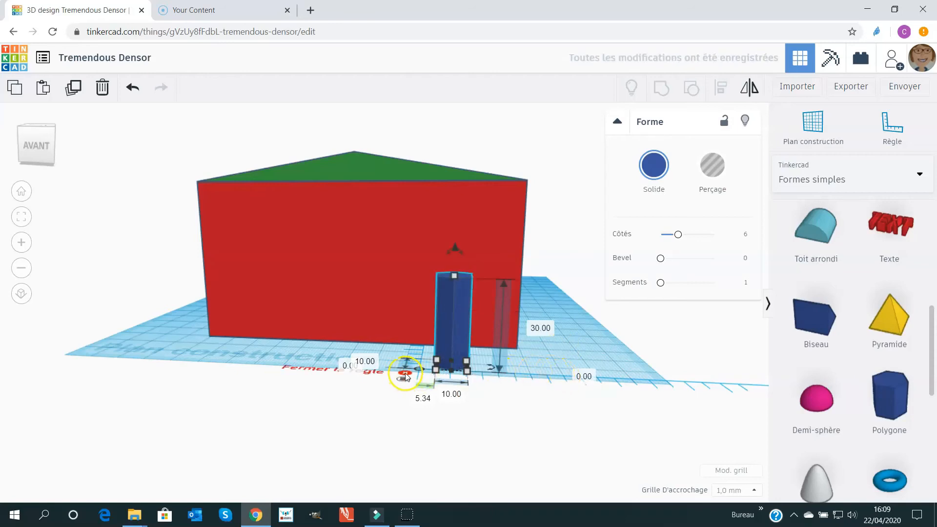
Move the prism onto the roof's slope near the building's side and raise it to stand out as a chimney.
right_click_drag(521, 358, 519, 398)
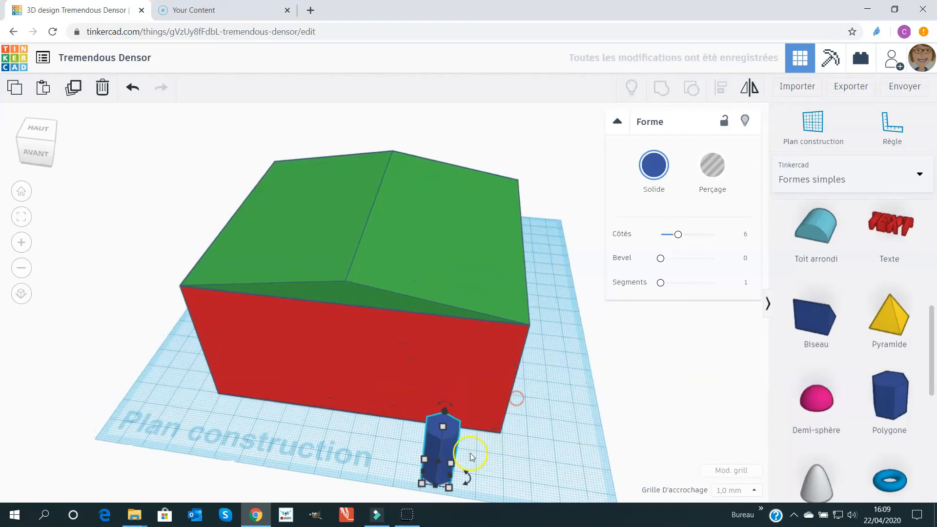
left_click_drag(443, 444, 488, 278)
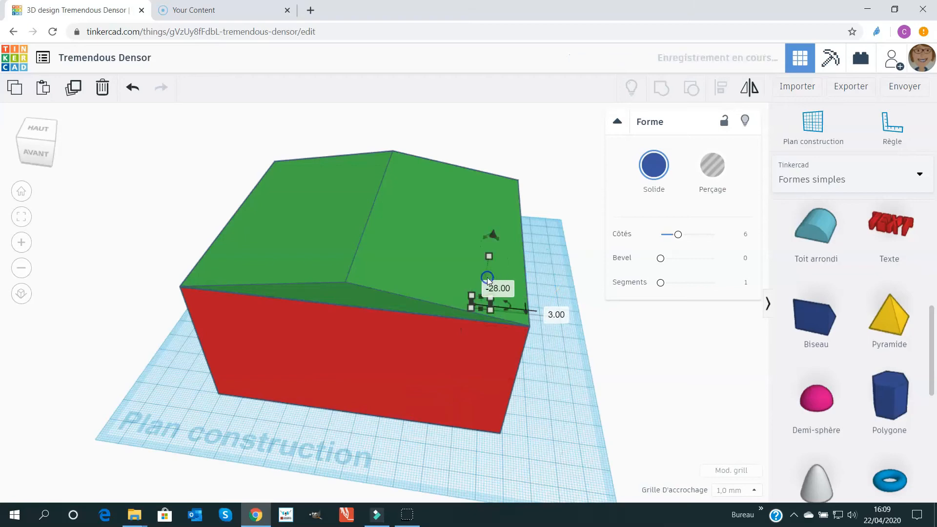
left_click_drag(493, 238, 501, 117)
left_click_drag(508, 168, 500, 208)
left_click(419, 414)
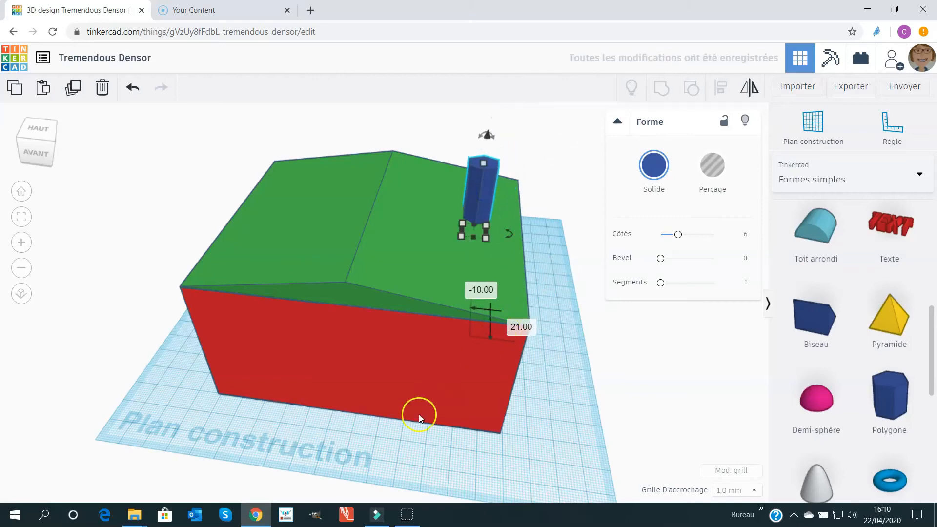
left_click(374, 438)
right_click_drag(368, 435, 389, 414)
left_click(454, 419)
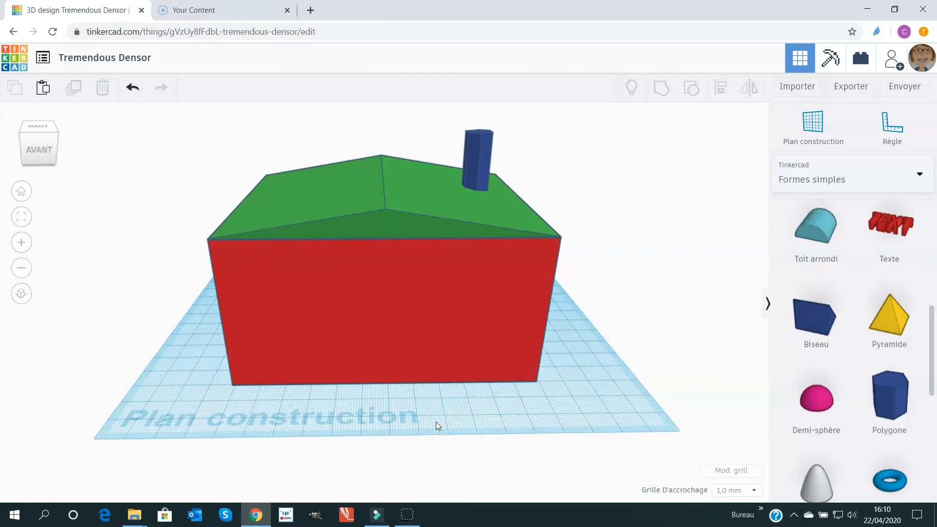
left_click(483, 406)
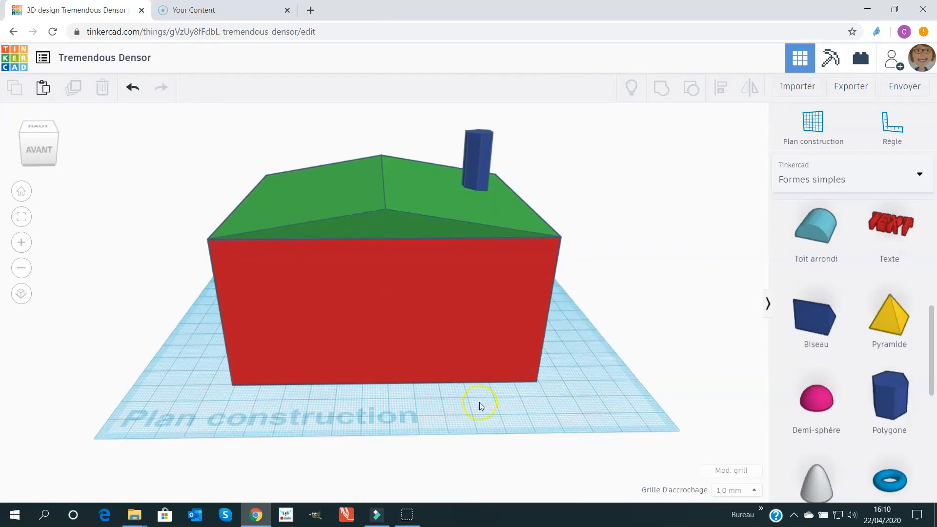
Place a solid box in front of the building's front wall, with a ruler at the box's front corner.
left_click(933, 296)
left_click_drag(935, 297, 917, 230)
left_click_drag(822, 320, 384, 414)
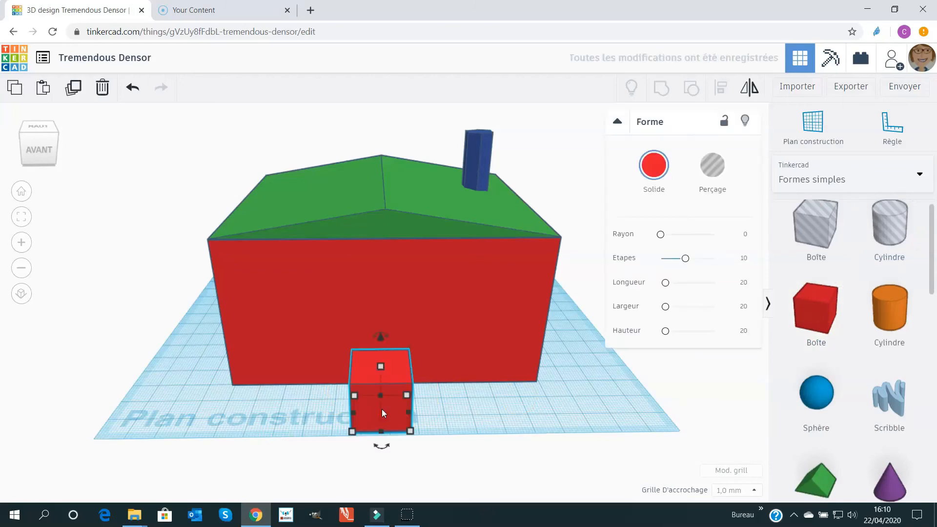
left_click(901, 132)
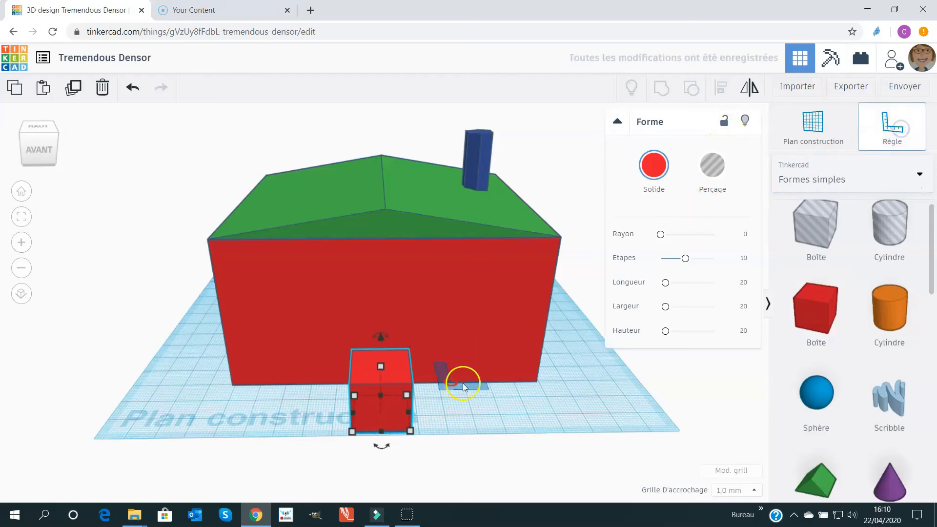
left_click(344, 436)
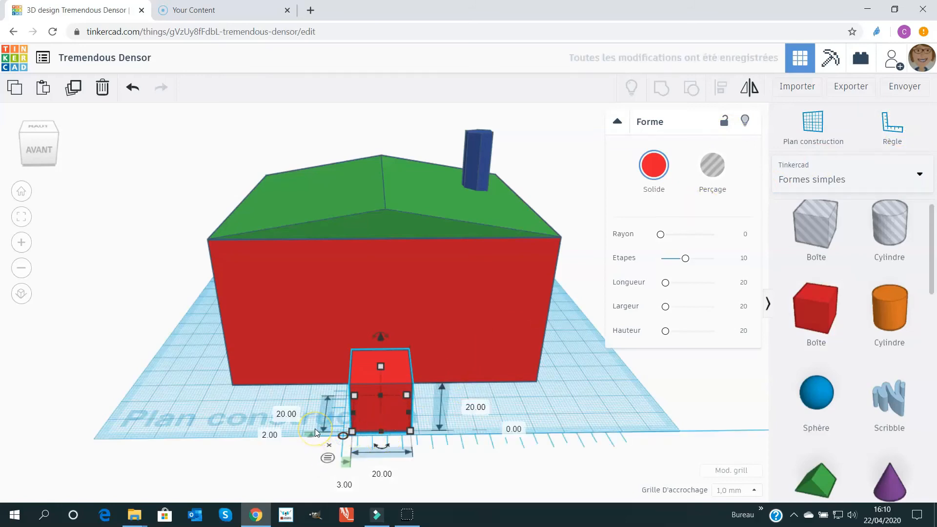
Set the new box's width and depth to 100 mm and its height to 50 mm.
left_click(288, 415)
type("11")
key("BackSpace")
type("00")
key("Return")
left_click(384, 475)
type("100")
key("Return")
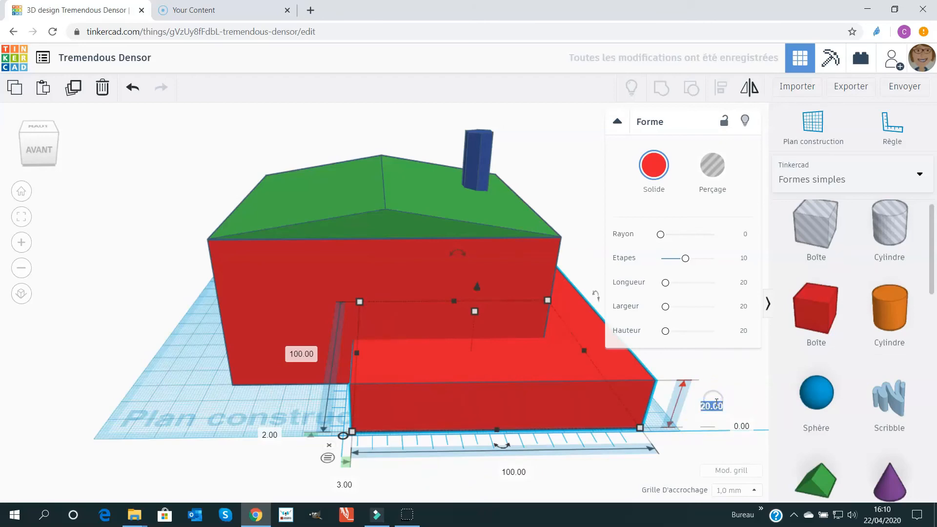
key("Return")
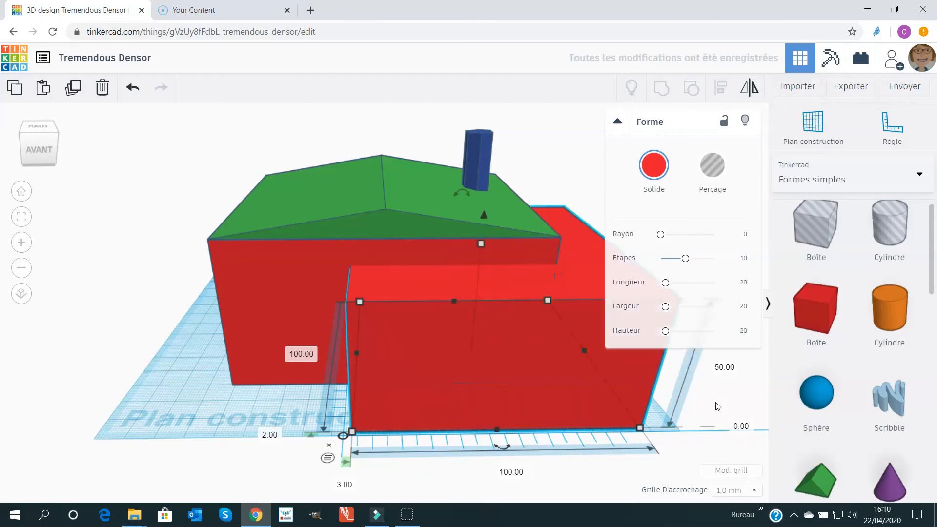
Move the new box inside the building, roughly centred and flush with the front wall, and turn it into a hole.
left_click_drag(553, 381, 426, 335)
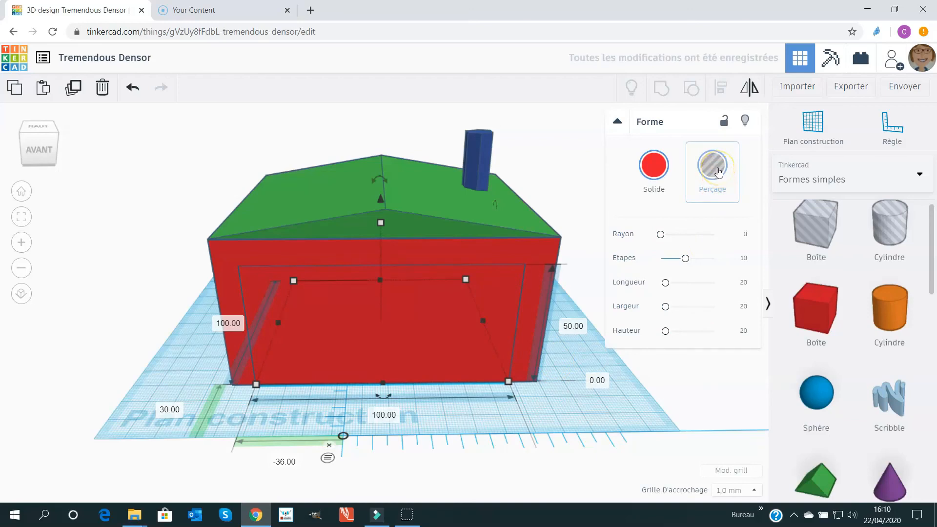
left_click(718, 170)
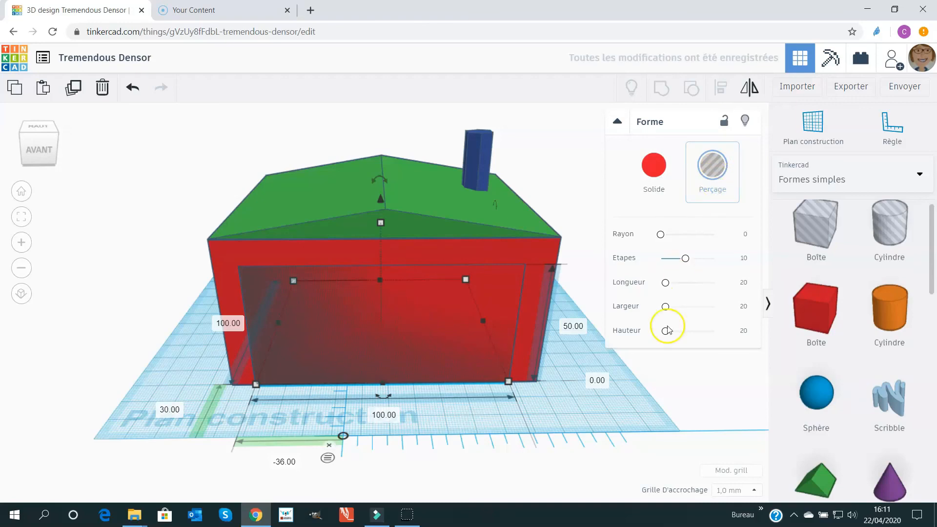
left_click(614, 405)
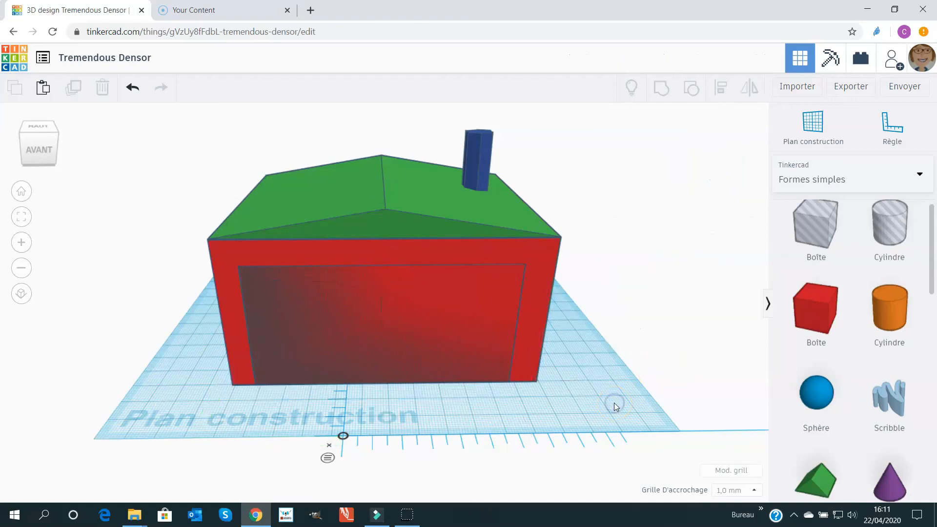
Select the building box, roof, chimney and hole box together and group them to cut out the interior.
left_click_drag(140, 132, 605, 404)
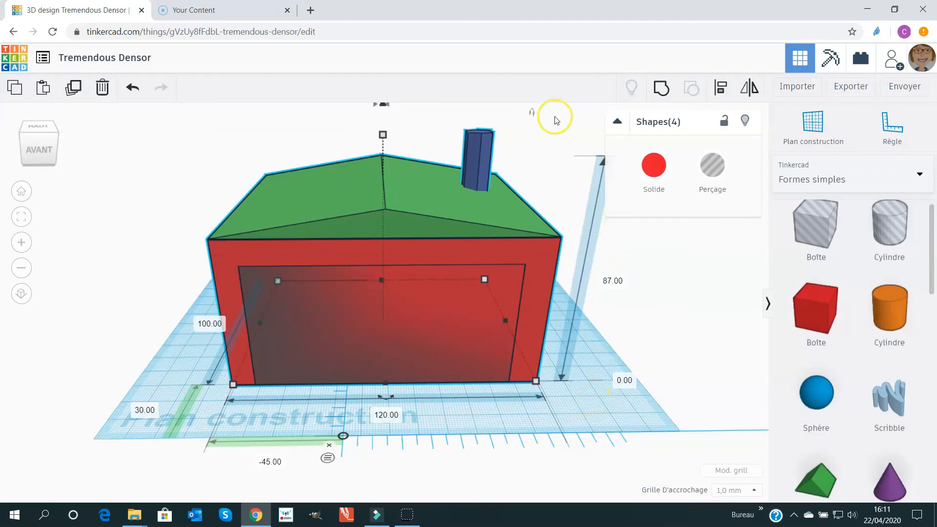
left_click(663, 91)
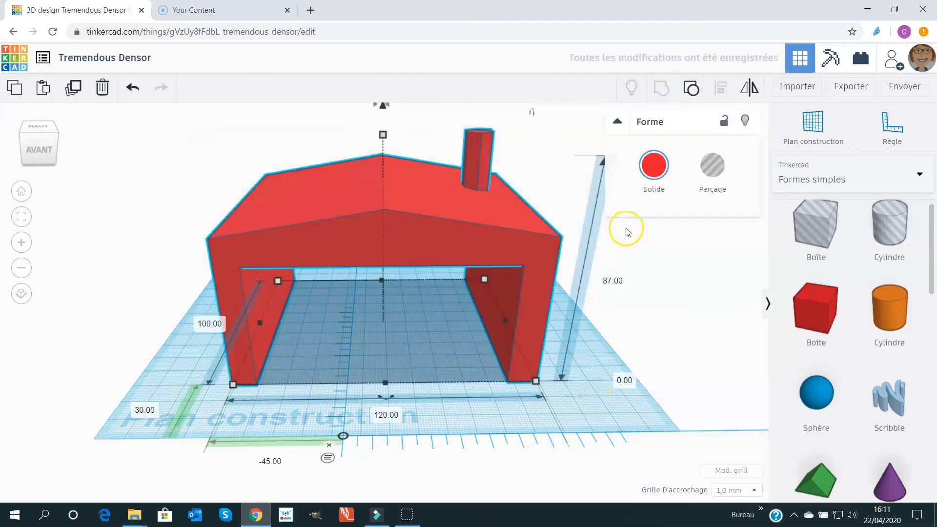
right_click_drag(611, 360, 597, 336)
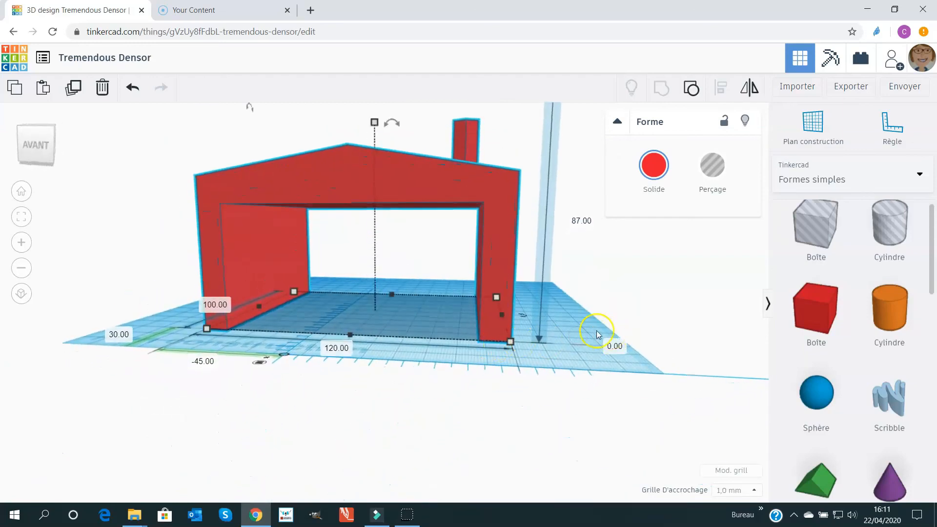
Change the grouped building's solid colour to black.
left_click(653, 166)
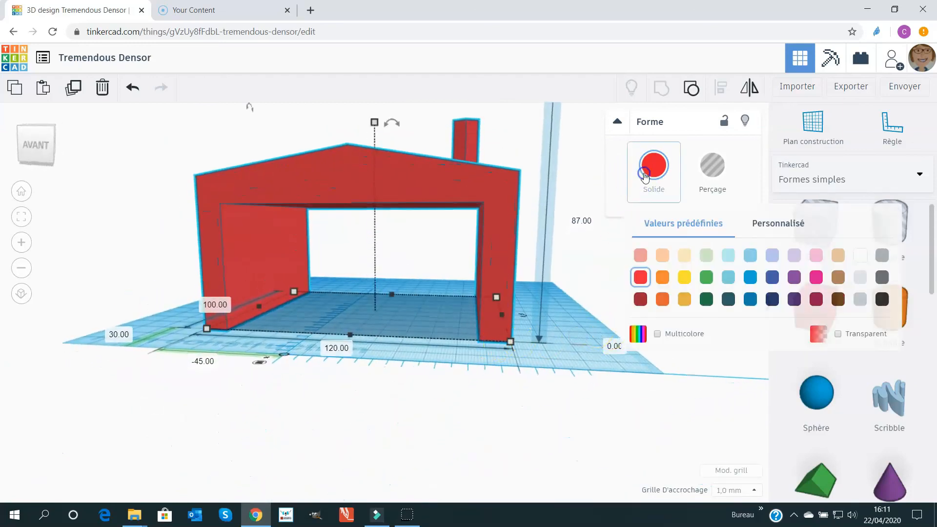
left_click(881, 300)
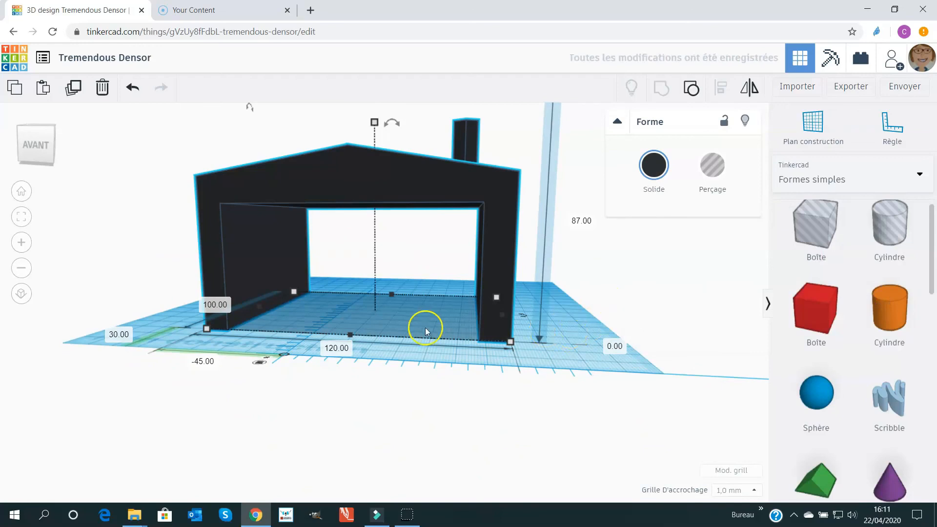
right_click_drag(426, 327, 403, 373)
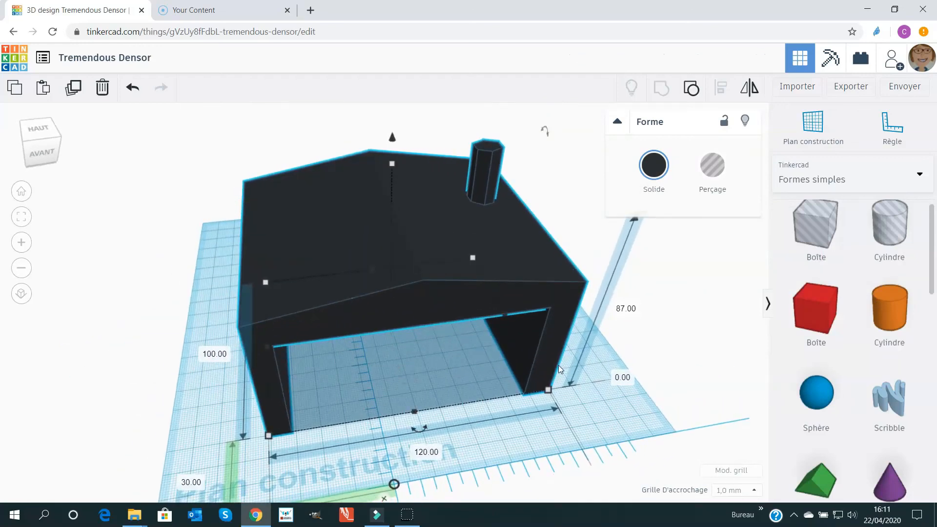